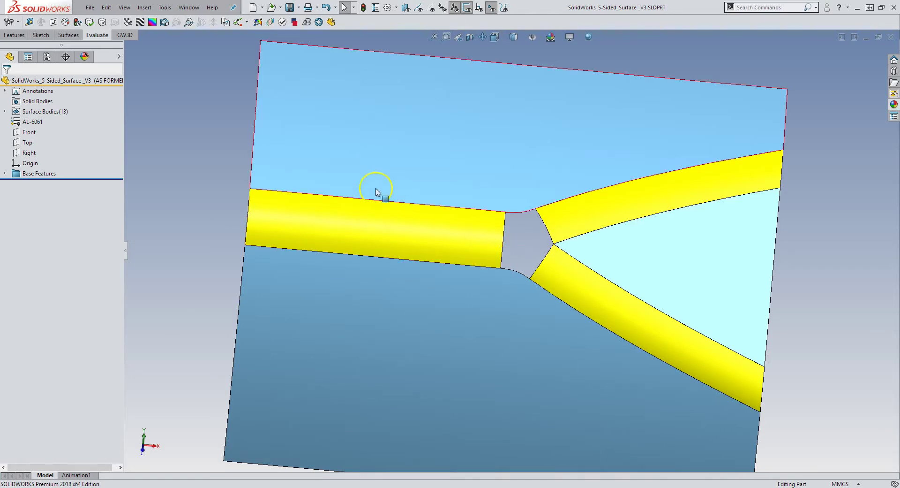
Orbit and zoom around the small grey five-sided patch to inspect the junction
left_click(539, 250)
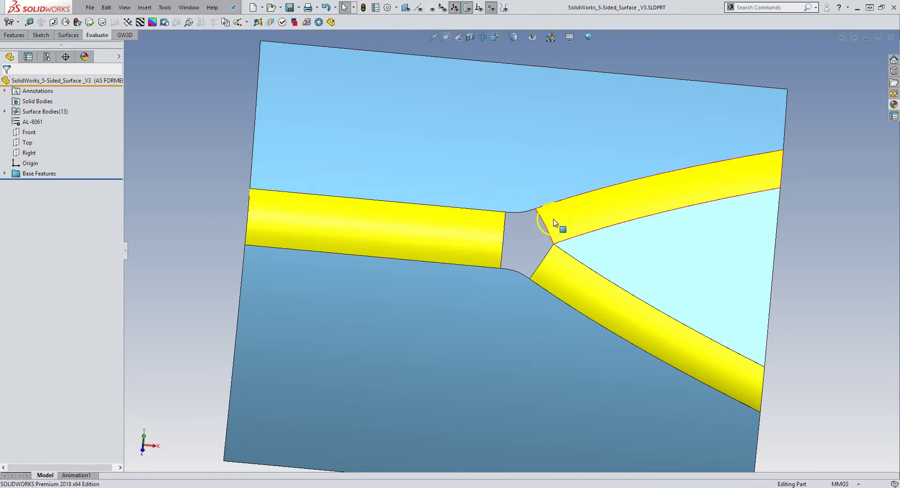
middle_click_drag(534, 232, 513, 249)
scroll(531, 239, "down", 3)
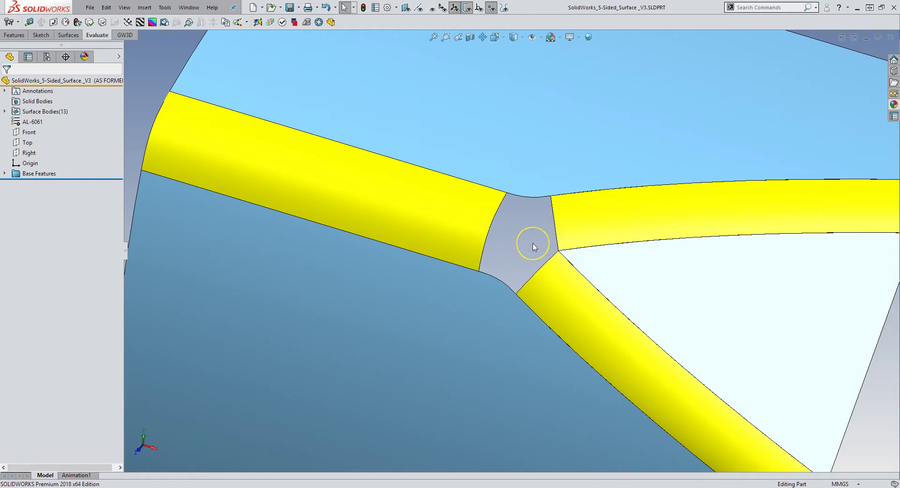
mouse_move(533, 247)
middle_mouse_down()
mouse_move(518, 237)
mouse_move(532, 215)
mouse_move(509, 243)
mouse_move(543, 236)
mouse_move(503, 233)
mouse_move(528, 236)
middle_mouse_up()
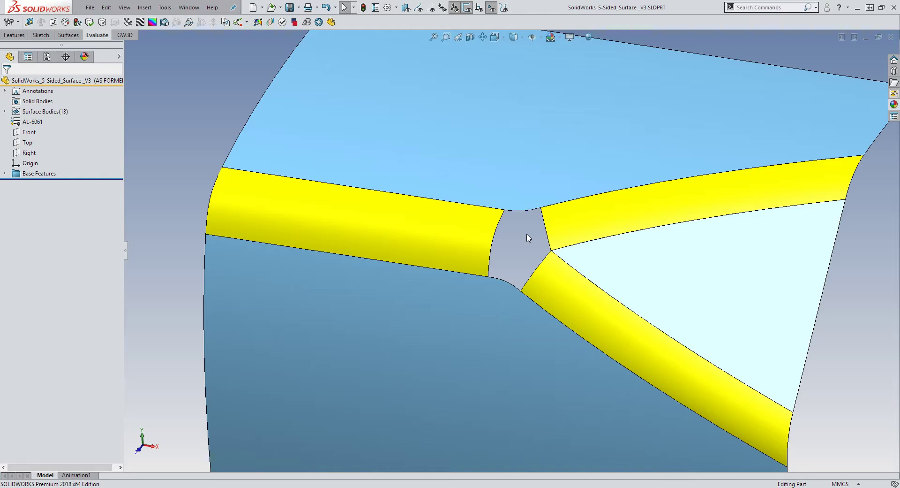
mouse_move(528, 237)
middle_mouse_down()
mouse_move(555, 253)
mouse_move(528, 261)
mouse_move(573, 249)
mouse_move(588, 256)
mouse_move(527, 247)
mouse_move(531, 236)
mouse_move(517, 236)
middle_mouse_up()
scroll(532, 236, "down", 2)
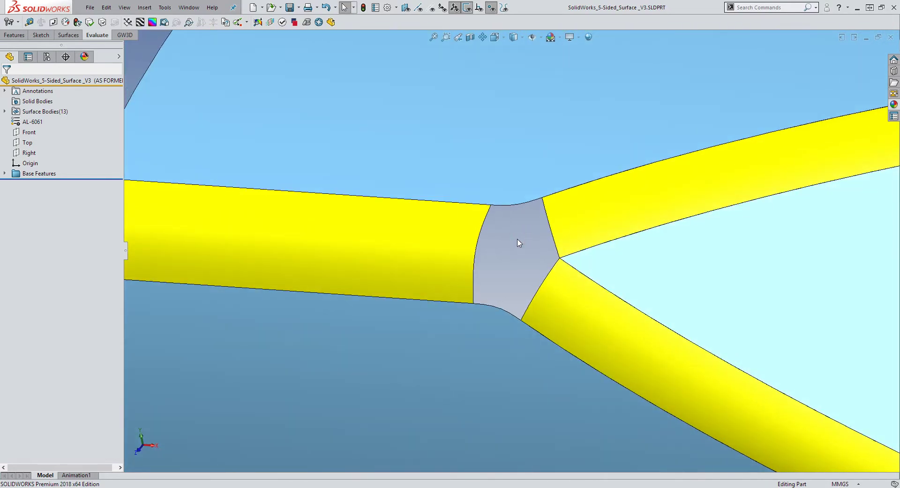
scroll(518, 243, "up", 3)
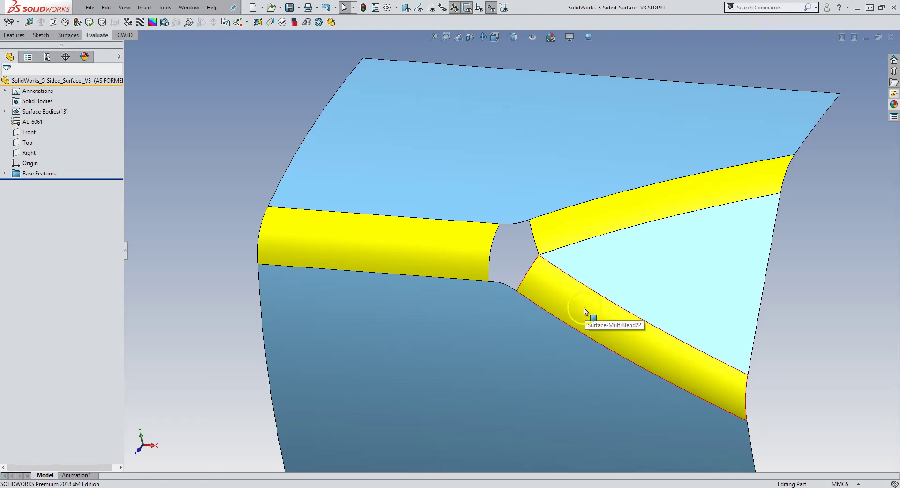
Orbit the model to further angles around the grey centre patch, then zoom out to the whole surface
middle_click_drag(617, 328, 571, 273)
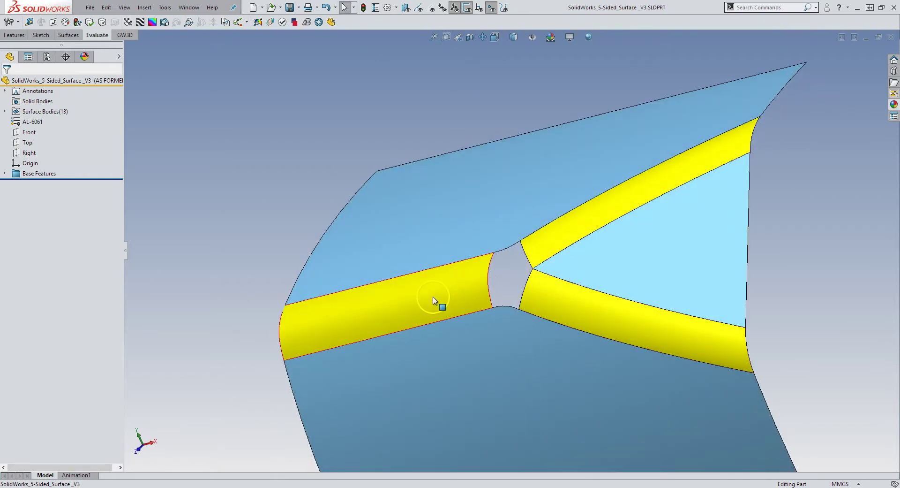
middle_click_drag(436, 305, 526, 233)
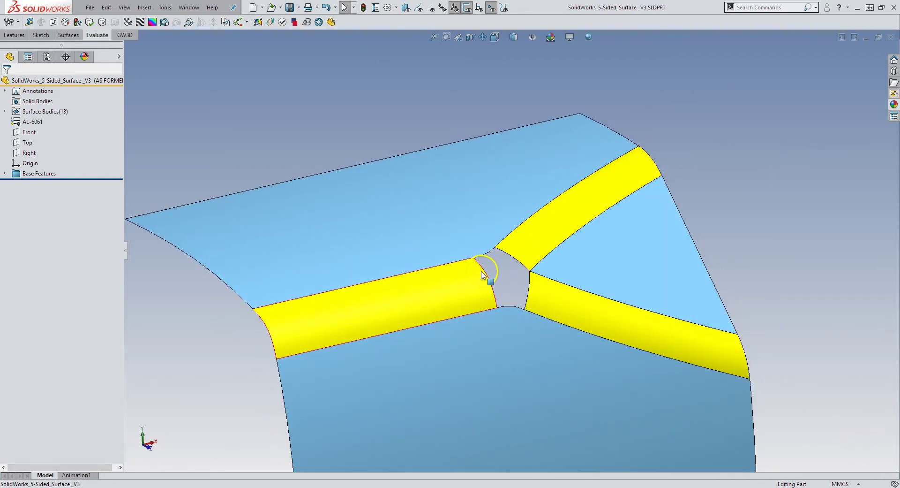
scroll(515, 288, "down", 2)
mouse_move(498, 287)
middle_mouse_down()
mouse_move(470, 283)
mouse_move(490, 270)
mouse_move(474, 281)
middle_mouse_up()
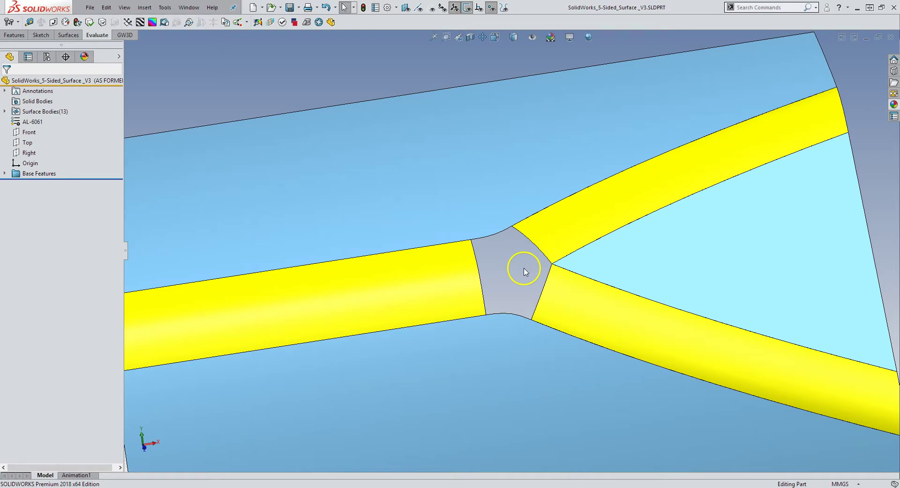
middle_click_drag(541, 276, 519, 311)
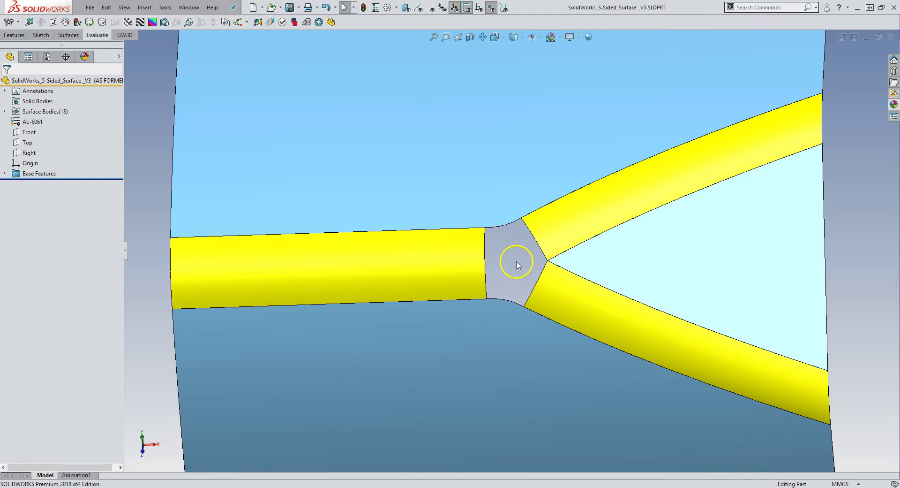
mouse_move(499, 255)
middle_mouse_down()
mouse_move(475, 268)
mouse_move(485, 221)
mouse_move(492, 245)
middle_mouse_up()
scroll(492, 245, "down", 3)
scroll(317, 133, "up", 4)
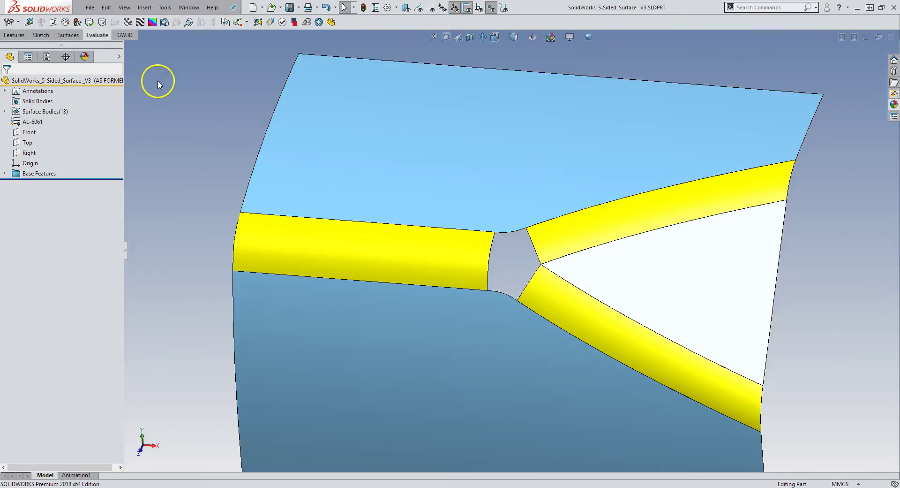
Add reference point Point5 at 29% along the grey face's left edge
left_click(14, 35)
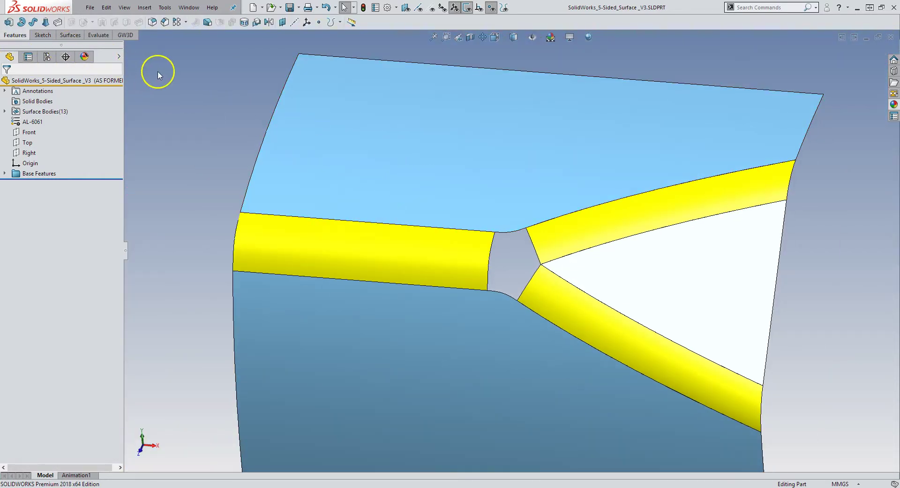
left_click(319, 22)
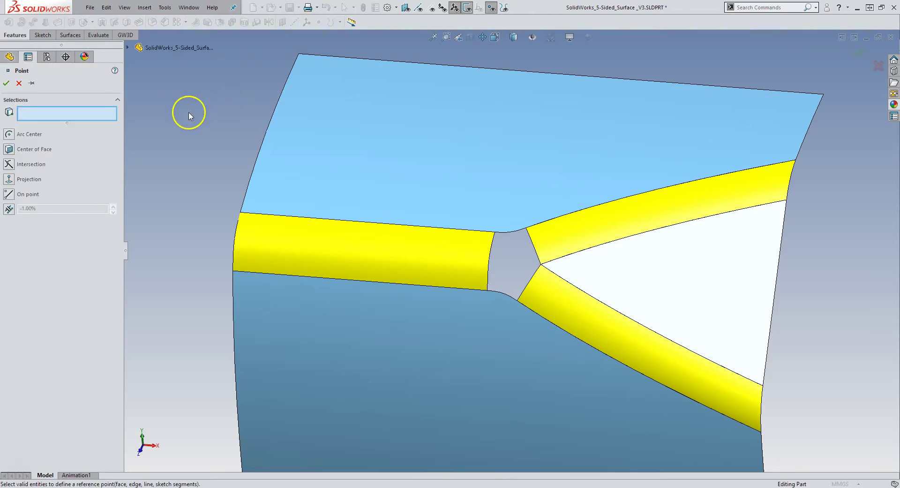
left_click(489, 273)
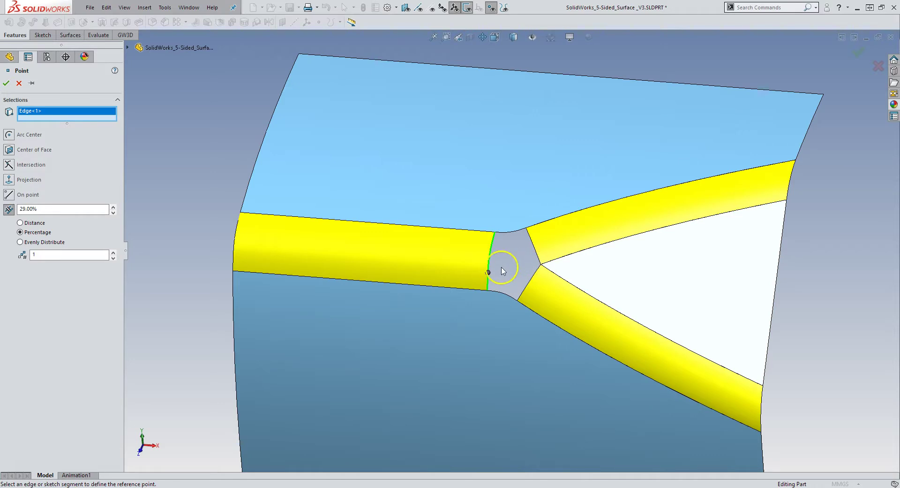
left_click(6, 85)
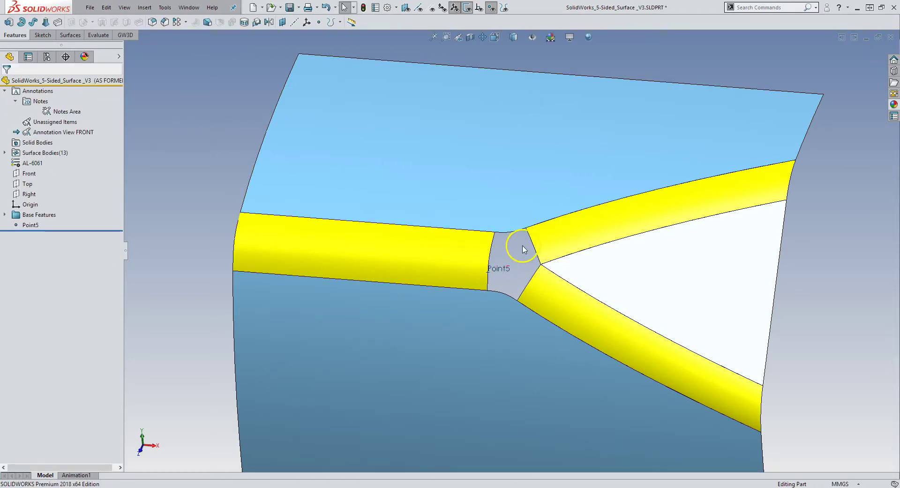
key("m")
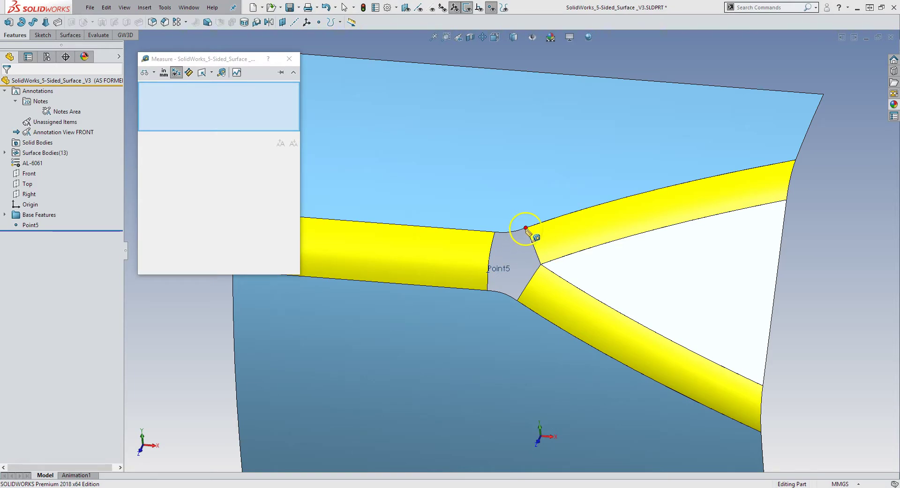
left_click(526, 227)
left_click(541, 265)
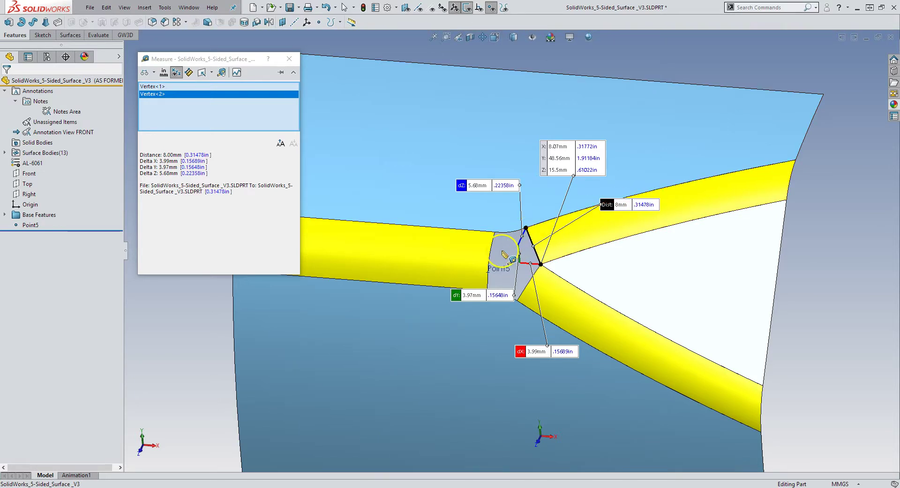
key("Escape")
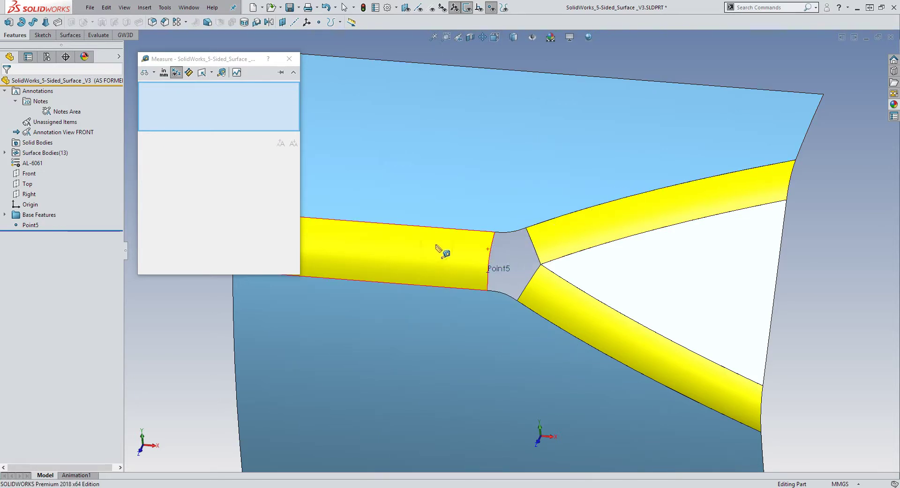
left_click(496, 271)
scroll(498, 251, "down", 3)
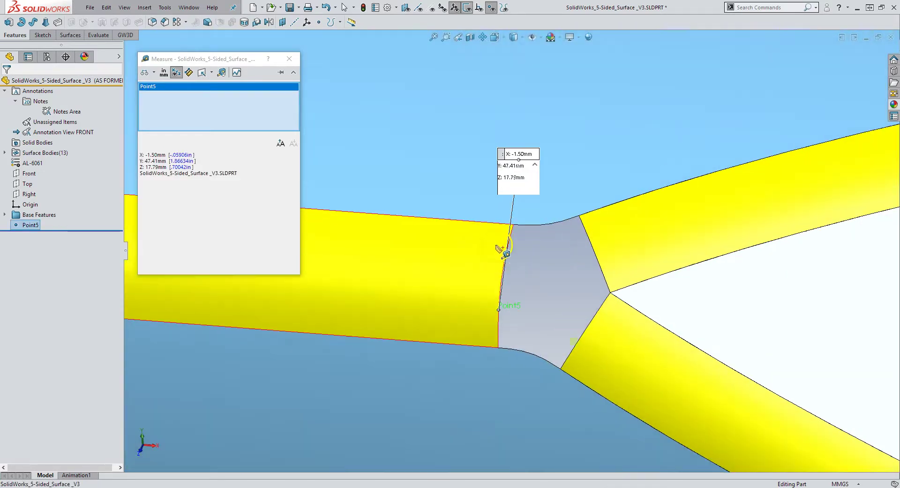
left_click(513, 225)
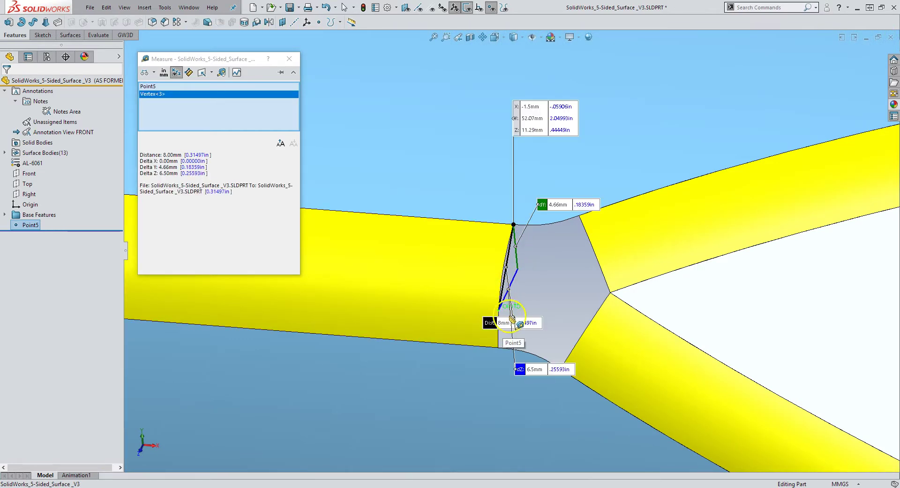
left_click(290, 59)
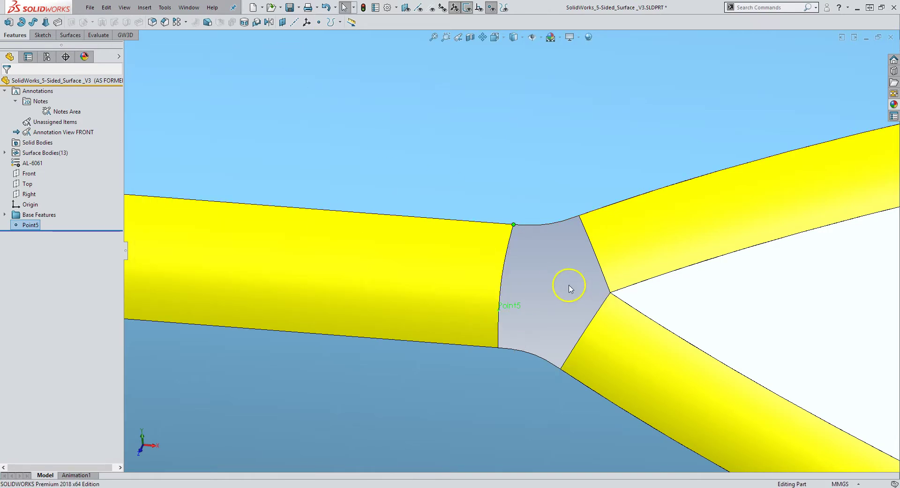
Add reference point Point6 near the top of the grey face's left edge, above Point5
left_click(318, 23)
left_click(506, 261)
left_click(506, 262)
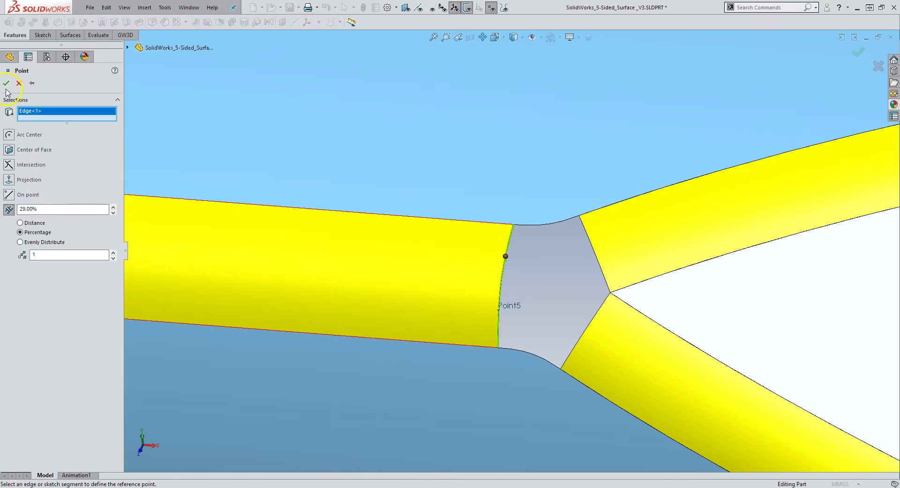
key("Return")
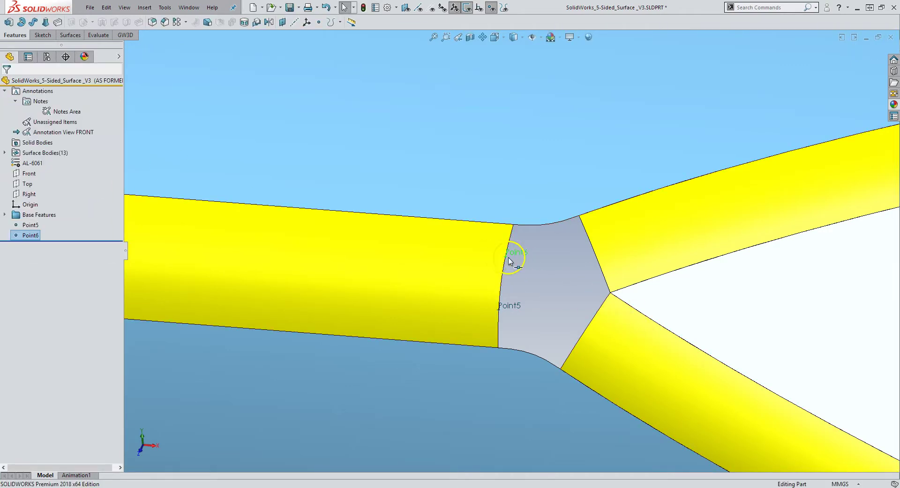
key("f")
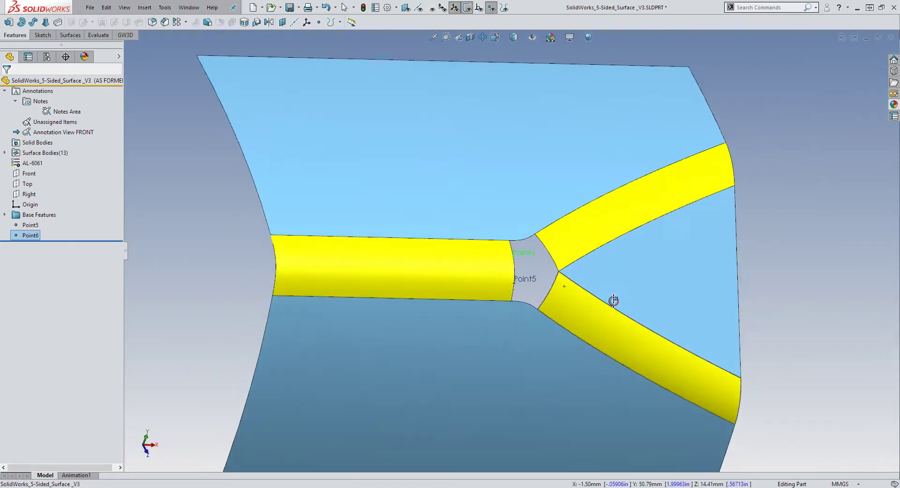
scroll(548, 290, "down", 3)
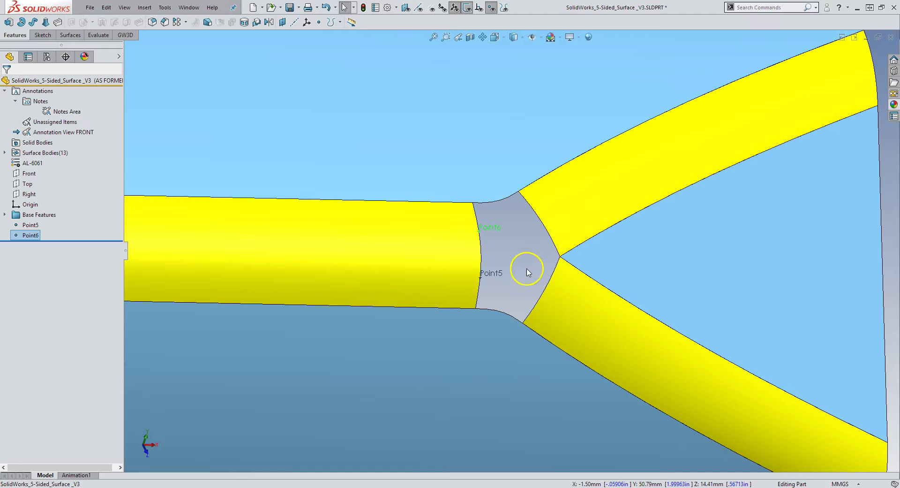
left_click(125, 35)
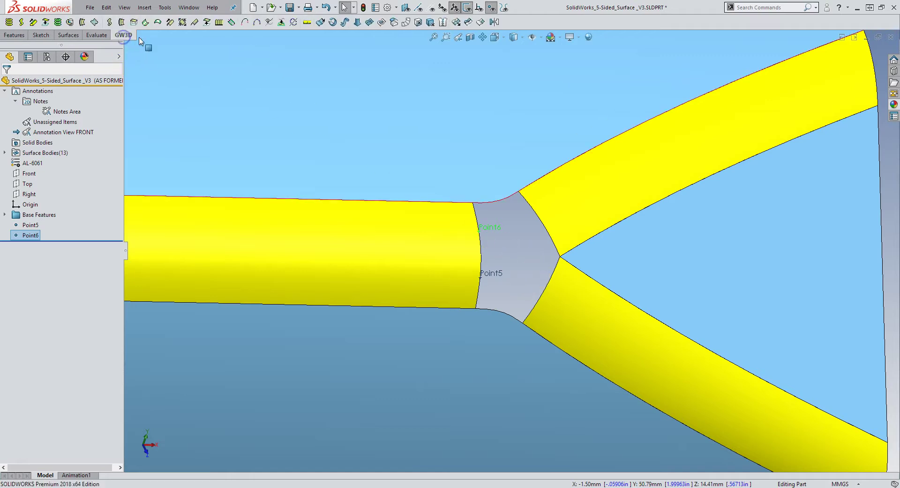
left_click(235, 25)
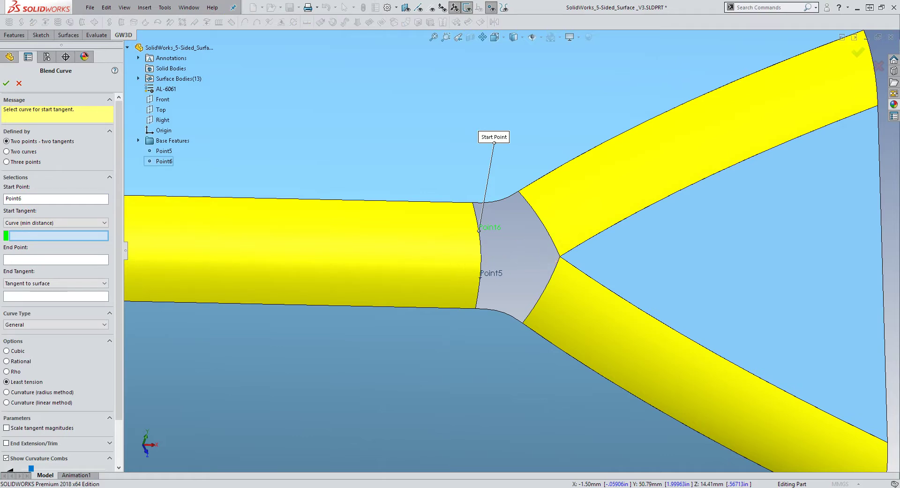
left_click(18, 85)
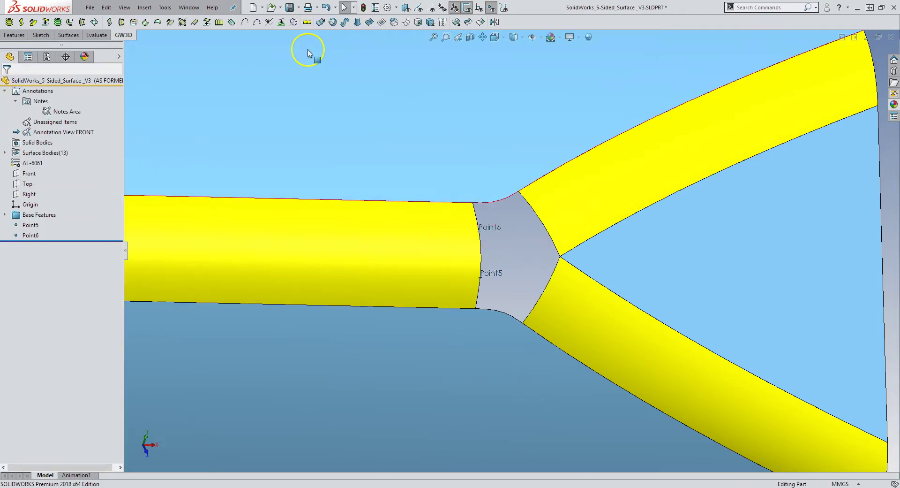
left_click(244, 22)
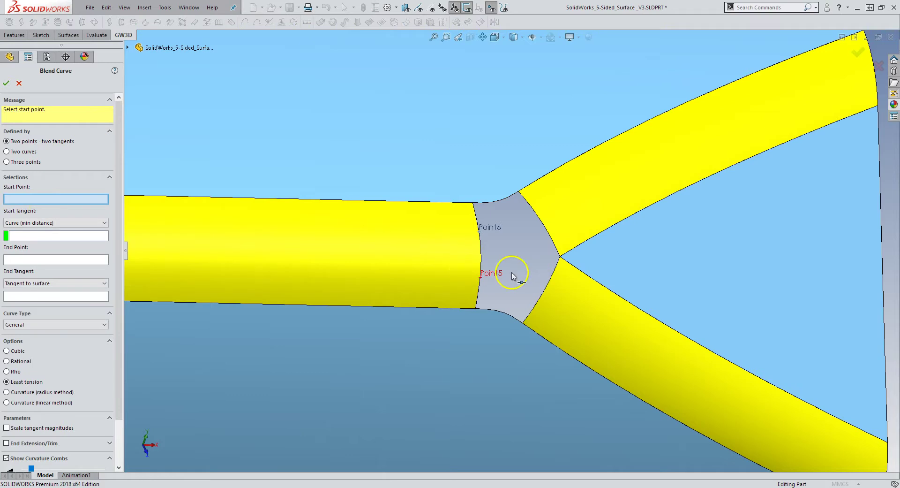
left_click(560, 257)
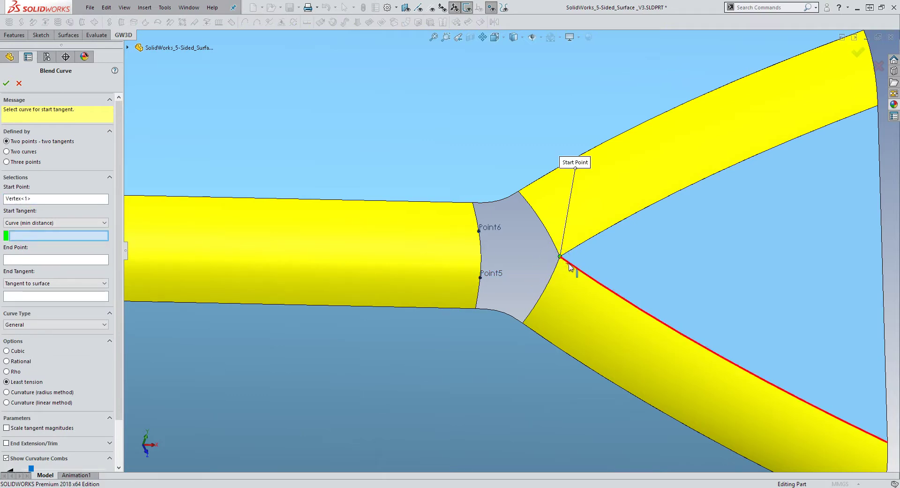
left_click(568, 264)
left_click(490, 228)
left_click(385, 256)
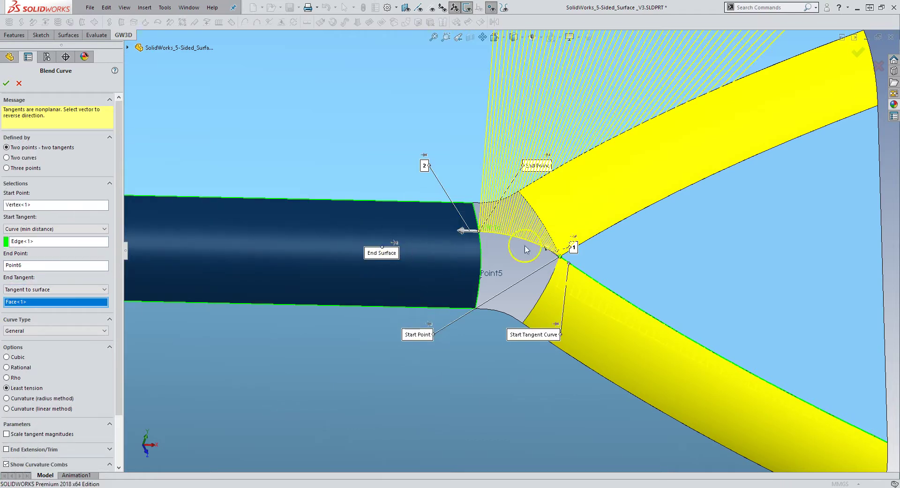
left_click(6, 82)
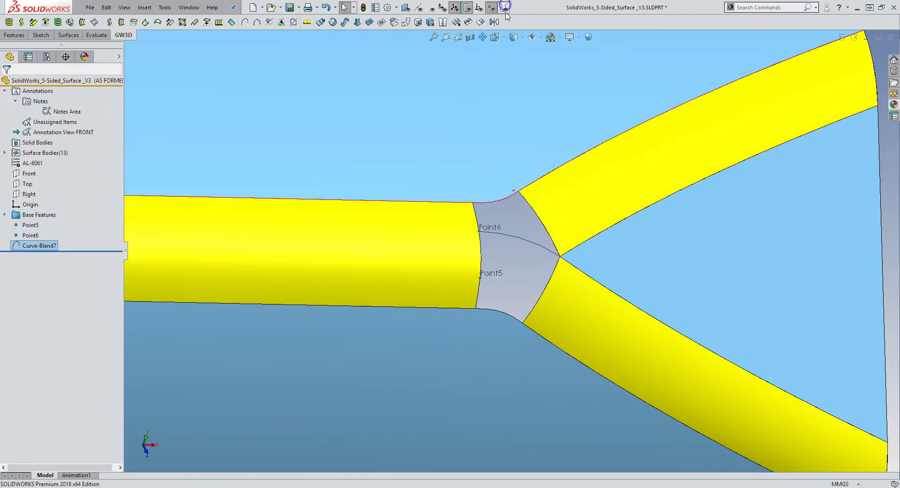
scroll(490, 201, "up", 5)
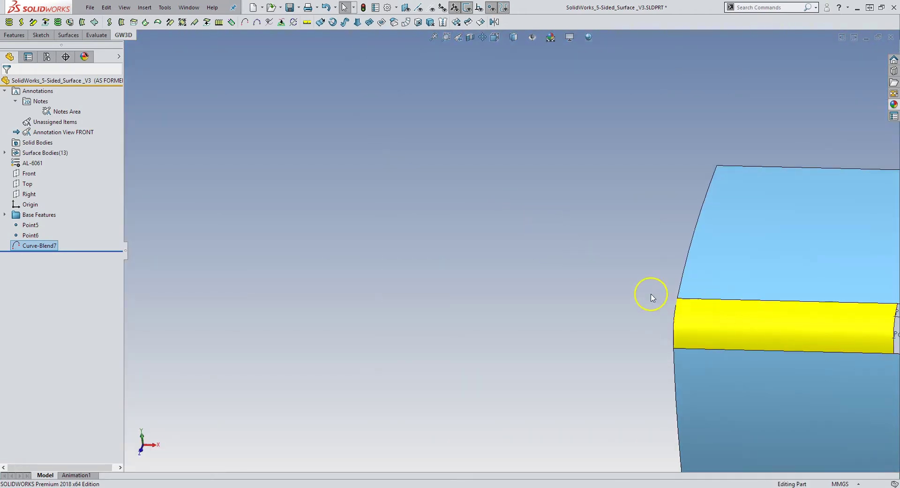
scroll(739, 305, "down", 6)
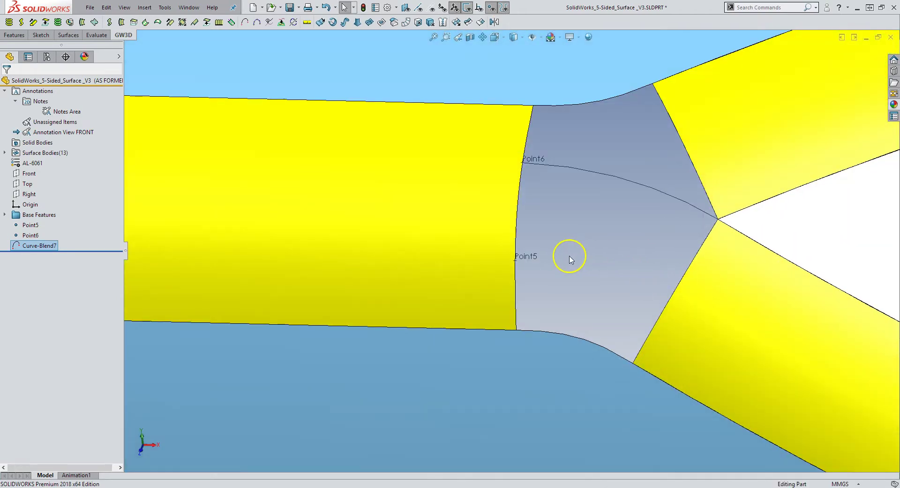
scroll(570, 262, "up", 3)
scroll(488, 241, "down", 5)
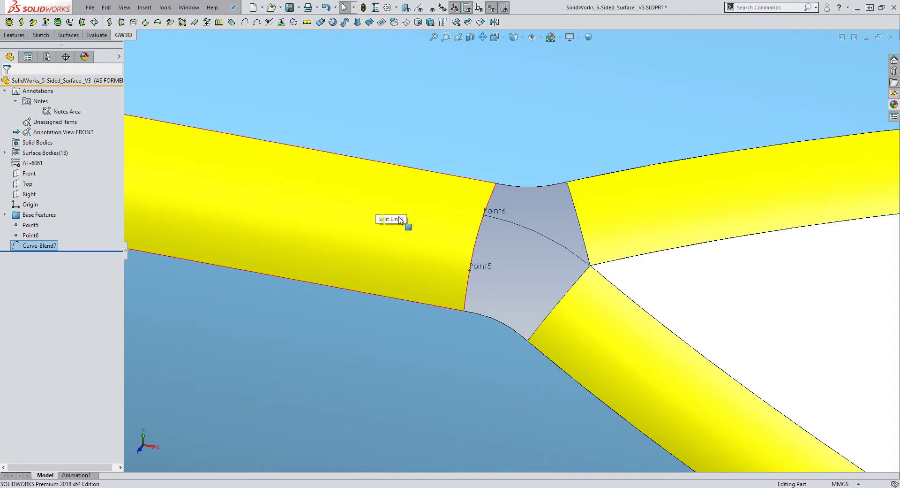
Create 3DSketch3 with a curve along the gap's left edge, its top end coincident with Point6
left_click(146, 8)
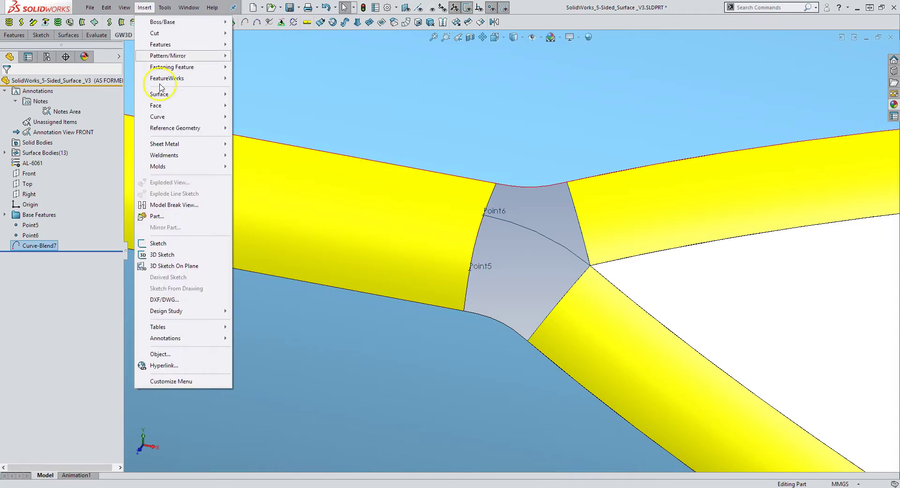
left_click(155, 249)
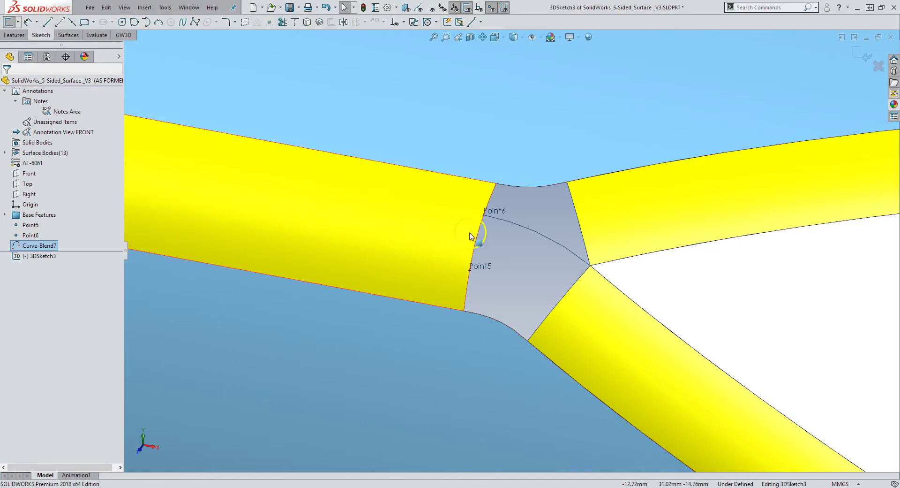
scroll(479, 235, "down", 4)
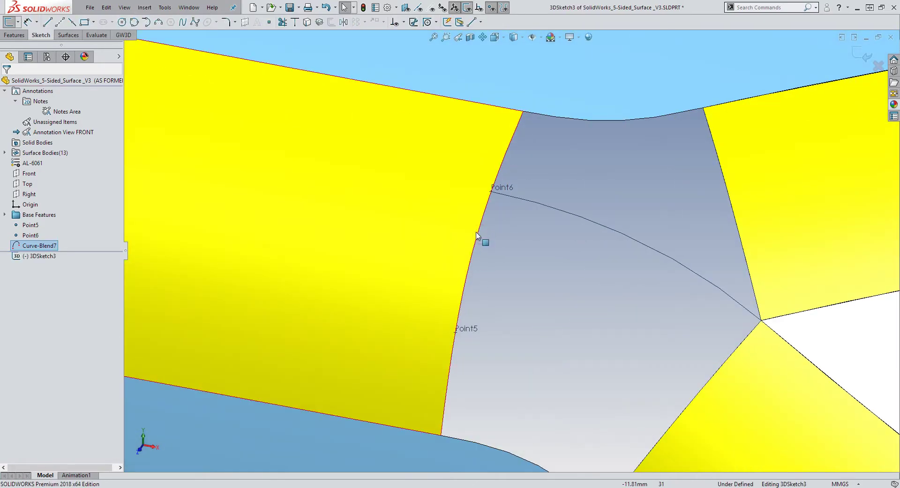
left_click(478, 232)
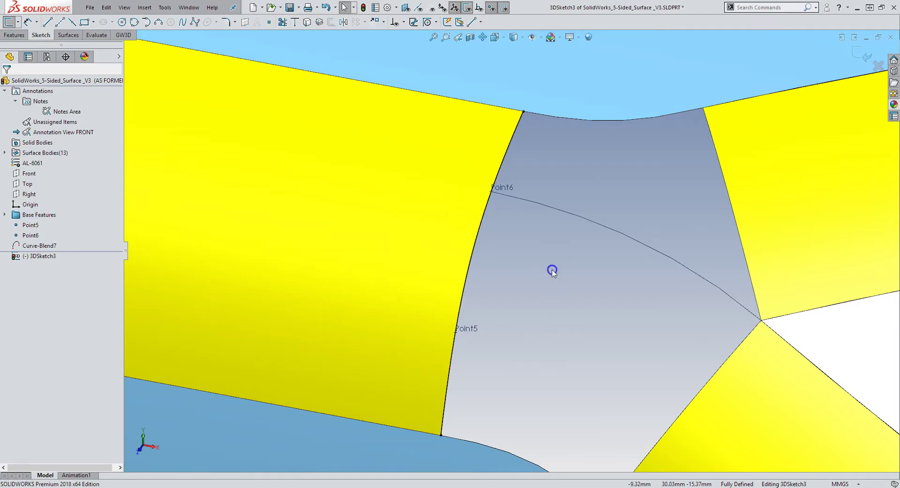
left_click(524, 112)
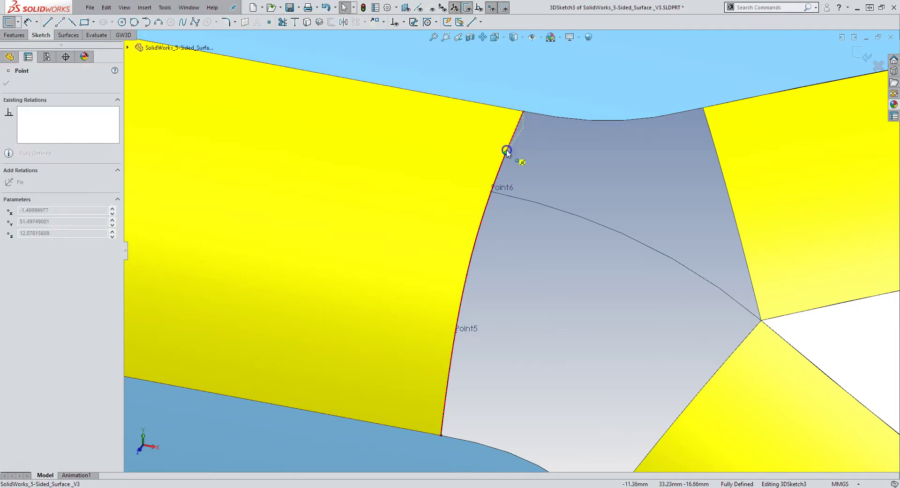
left_click_drag(505, 160, 483, 223)
left_click(500, 192, "ctrl")
left_click(26, 269)
left_click(831, 65)
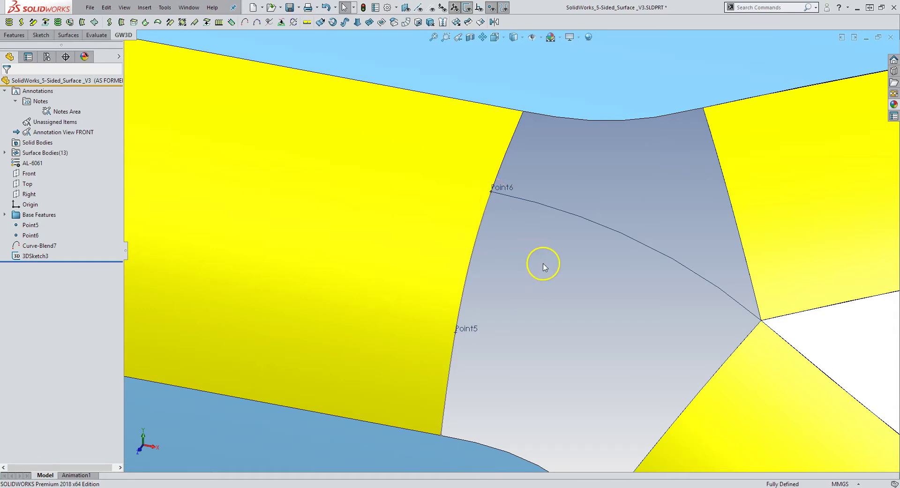
Zoom out and start a four-edge GW3D Multi Blend Surface
scroll(538, 262, "up", 2)
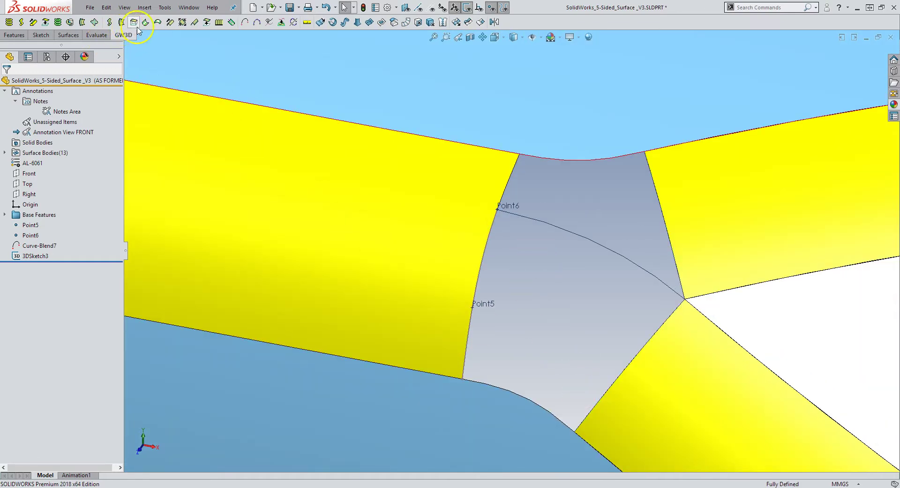
left_click(158, 22)
Hide curves and assign the right, lower, sketched left and through-gap curves as edges one to four
key("z")
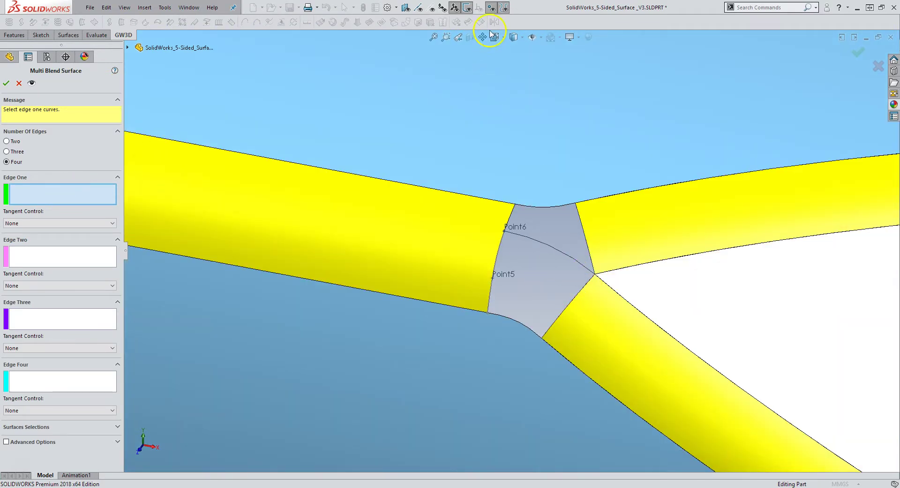
left_click(504, 8)
left_click(576, 300)
left_click(89, 253)
left_click(505, 318)
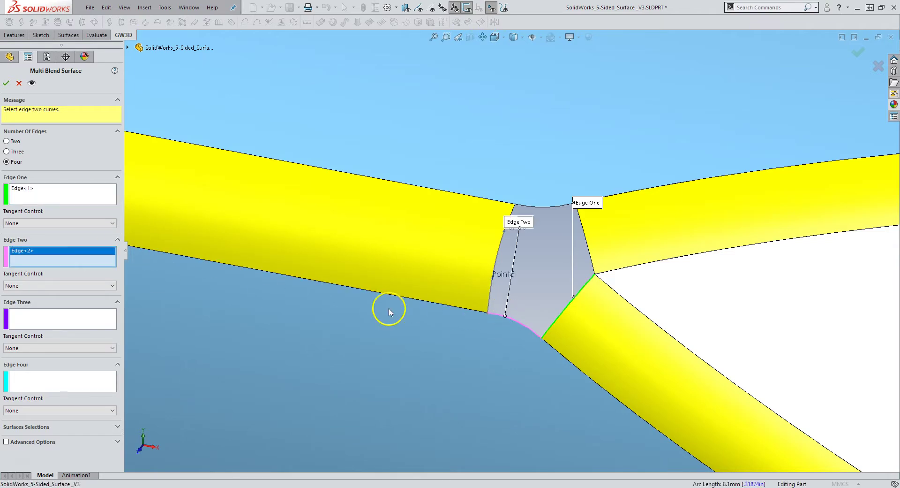
left_click(491, 302)
left_click(81, 380)
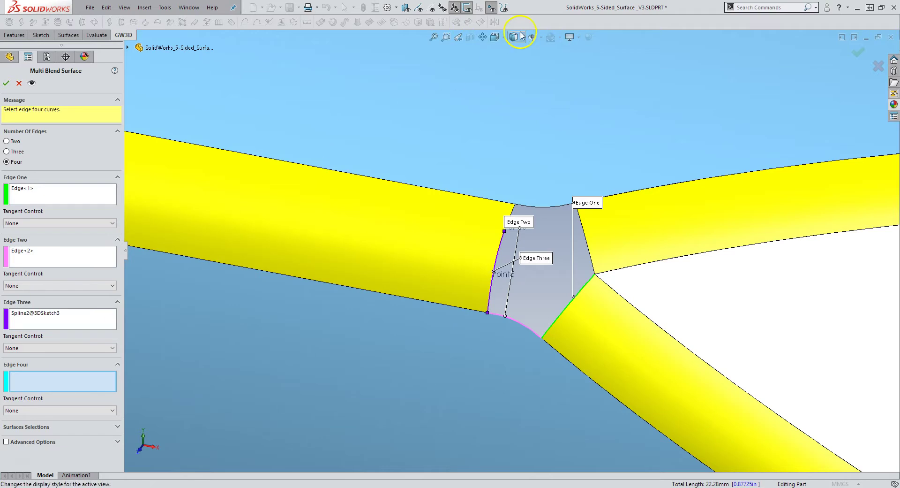
left_click(518, 239)
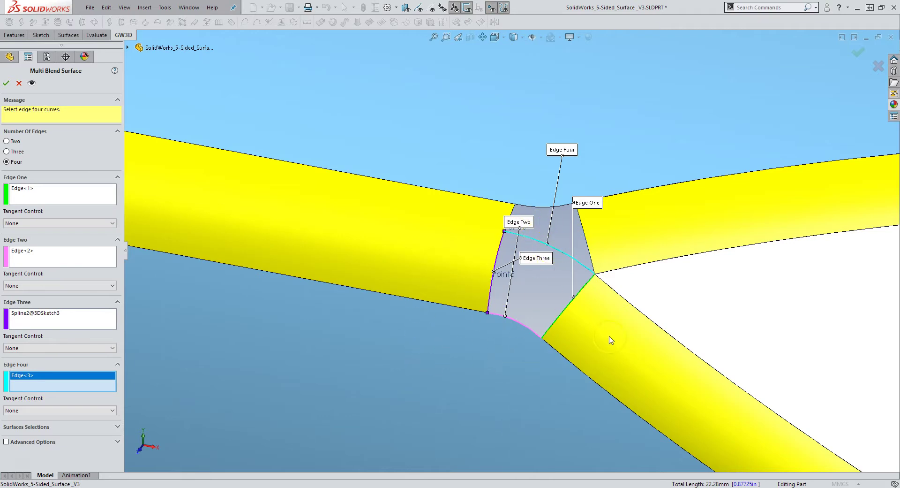
Set Tangent Control to Surfaces for edges one, two and three
left_click(24, 224)
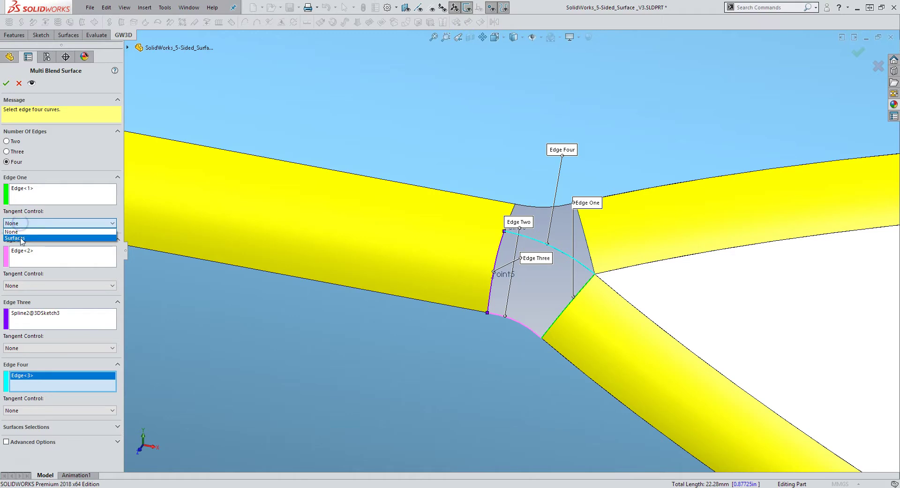
left_click(25, 238)
left_click(25, 296)
left_click(19, 310)
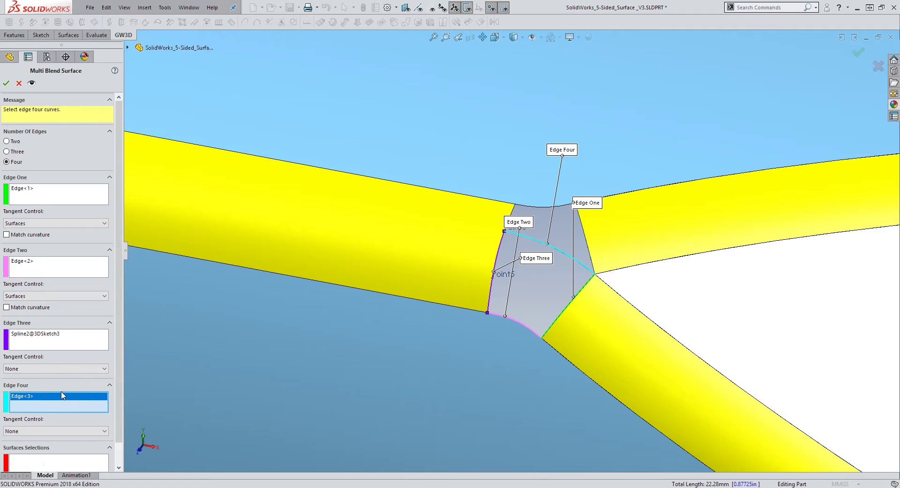
left_click(34, 368)
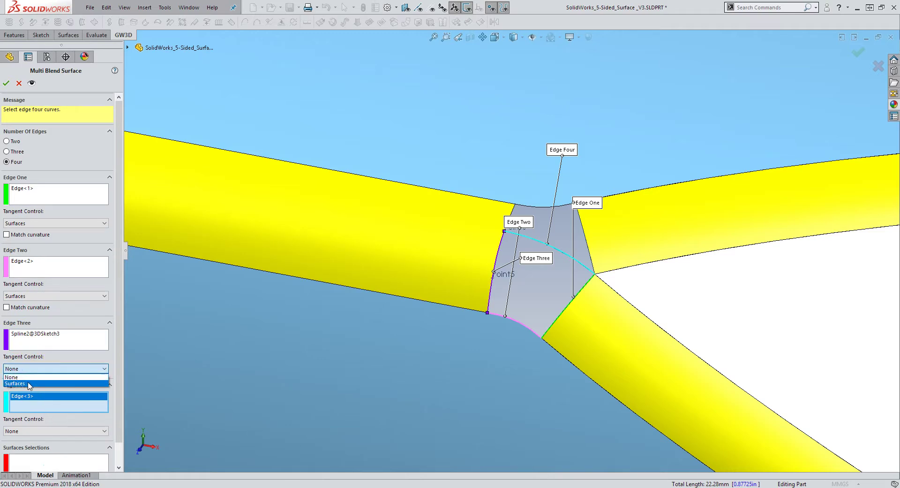
left_click(33, 383)
Select the adjoining faces as the tangency surfaces for the blend
scroll(116, 341, "down", 2)
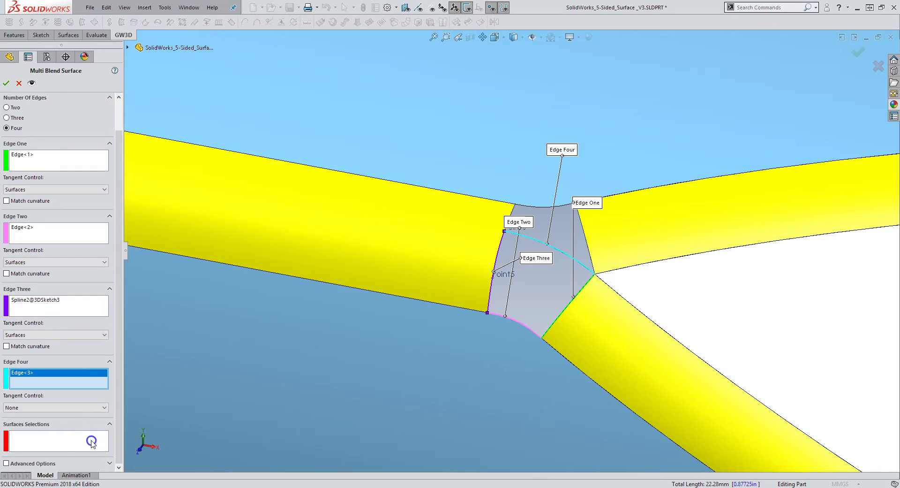
left_click(94, 440)
left_click(575, 381)
left_click(454, 314)
left_click(256, 197)
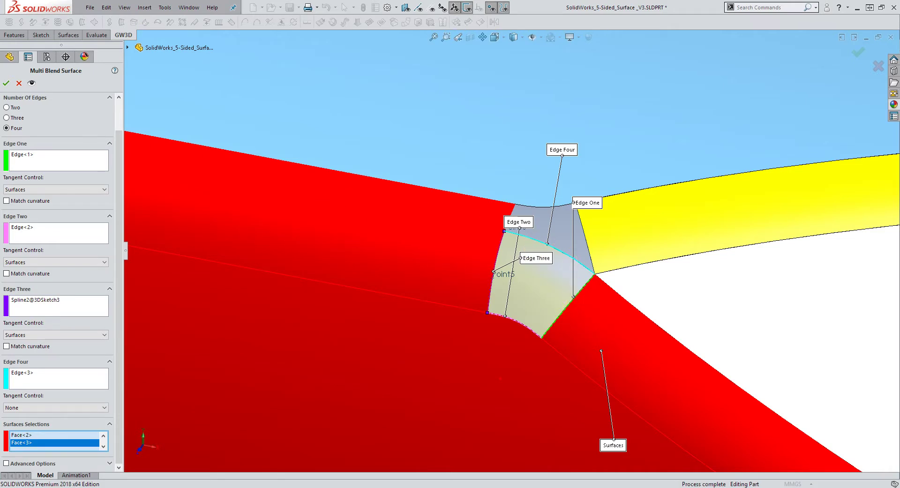
Enable Advanced Options, set Internal Structure to C2 - uniform, and create Surface-MultiBlend24
left_click(6, 463)
scroll(113, 338, "down", 5)
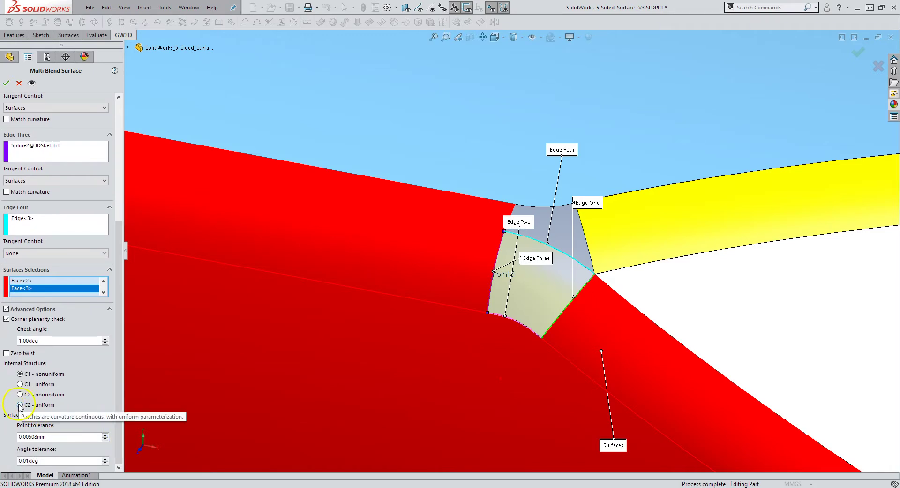
left_click(22, 405)
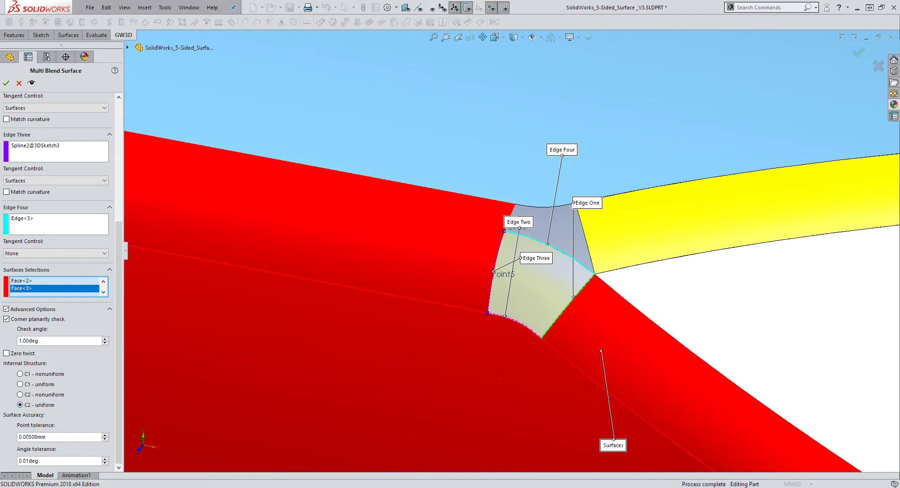
left_click(6, 83)
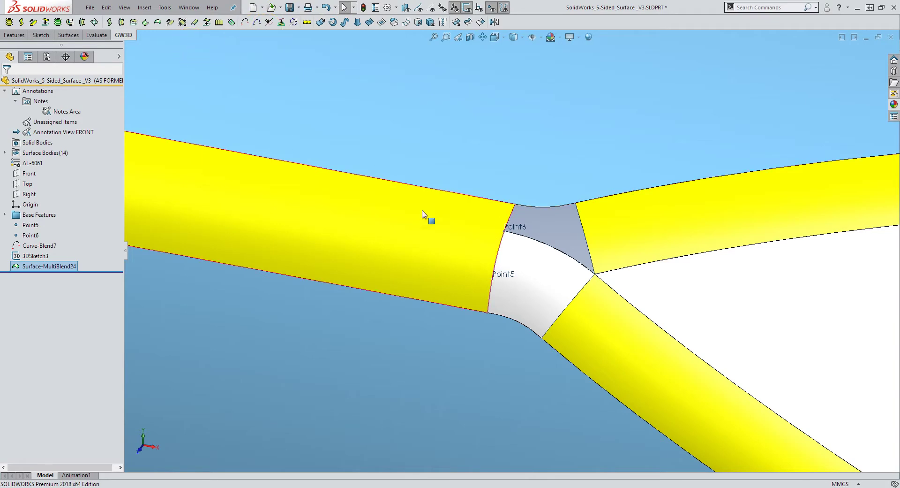
middle_click_drag(462, 241, 485, 230)
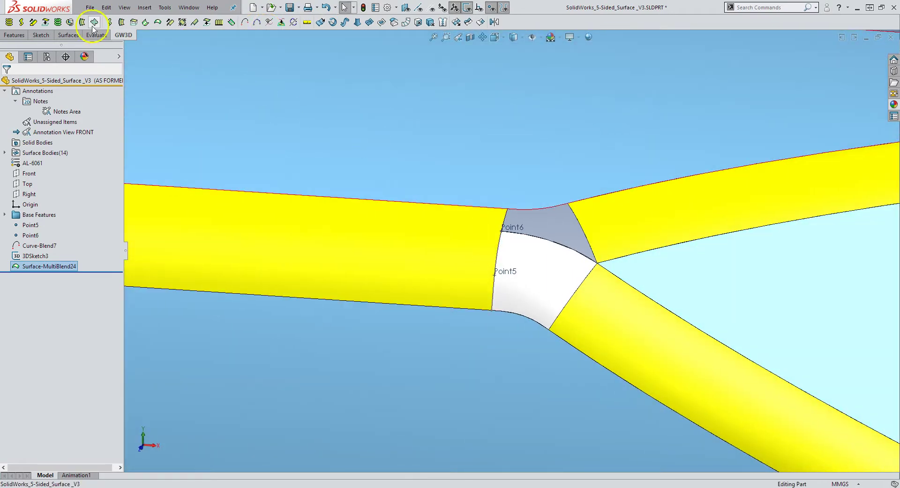
left_click(307, 22)
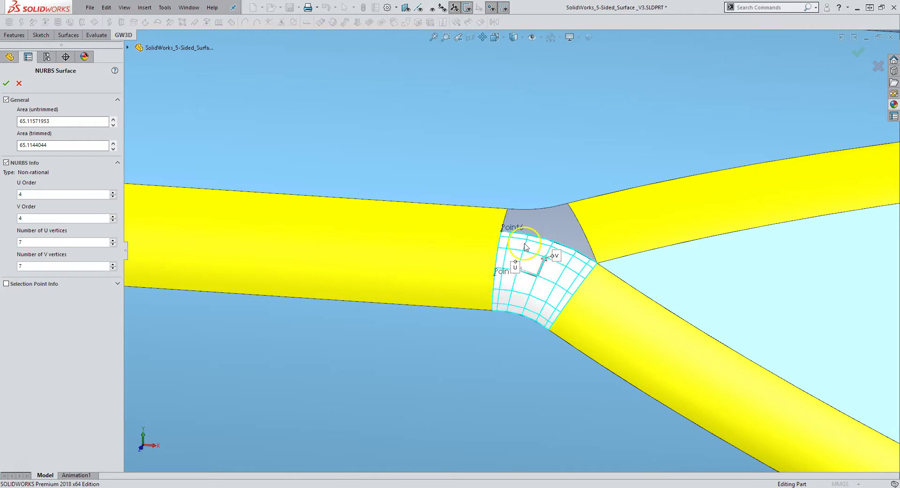
left_click(7, 83)
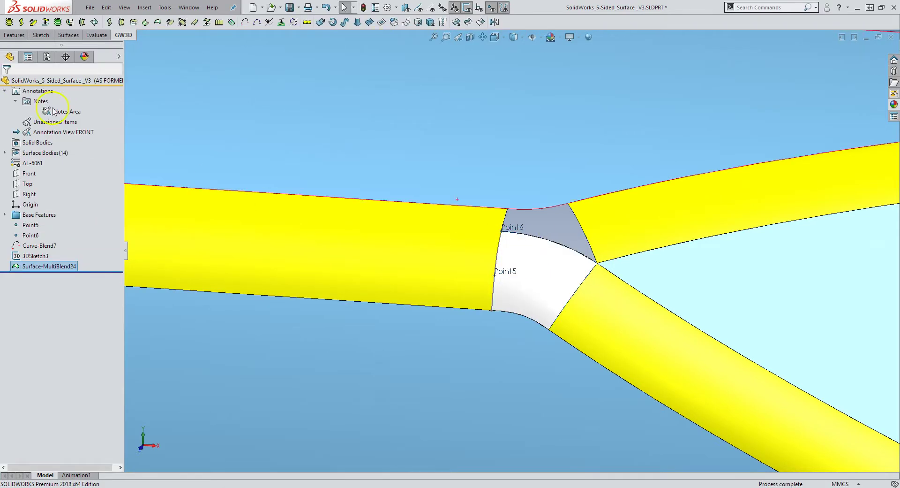
left_click(92, 37)
left_click(140, 22)
key("Return")
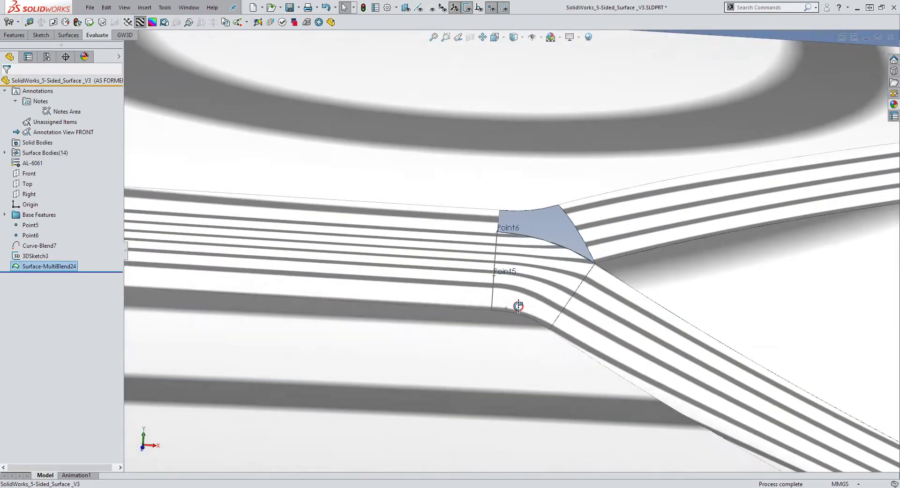
middle_click_drag(521, 308, 534, 365)
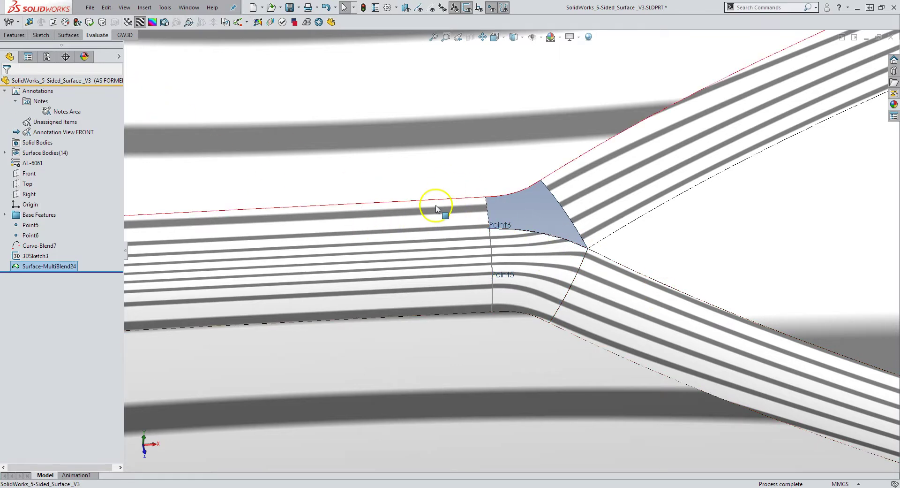
key("Escape")
scroll(497, 227, "down", 5)
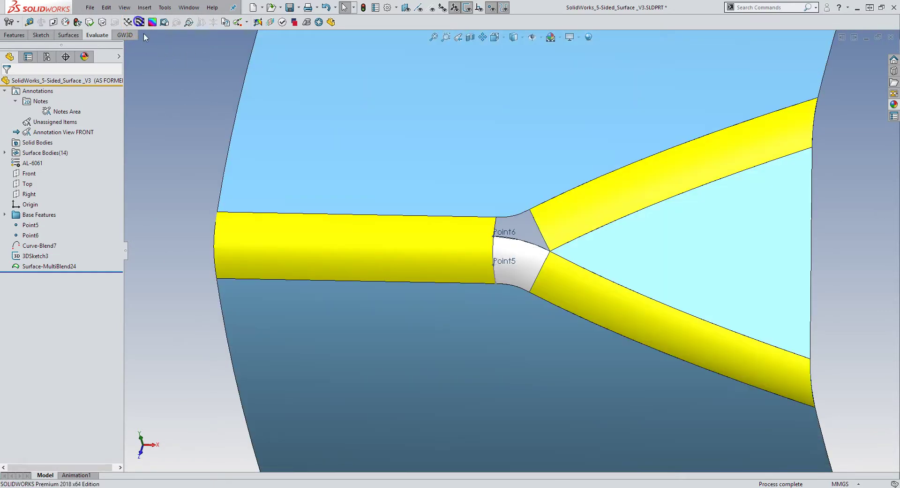
left_click(140, 22)
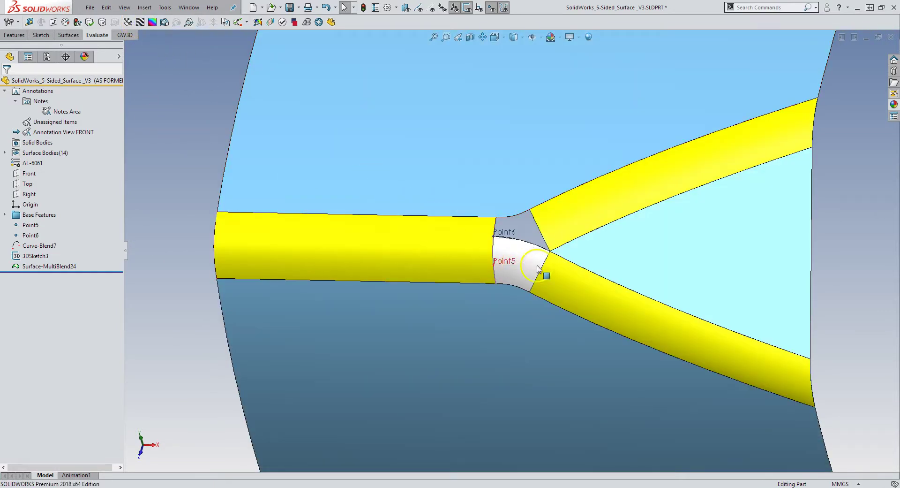
scroll(534, 263, "down", 3)
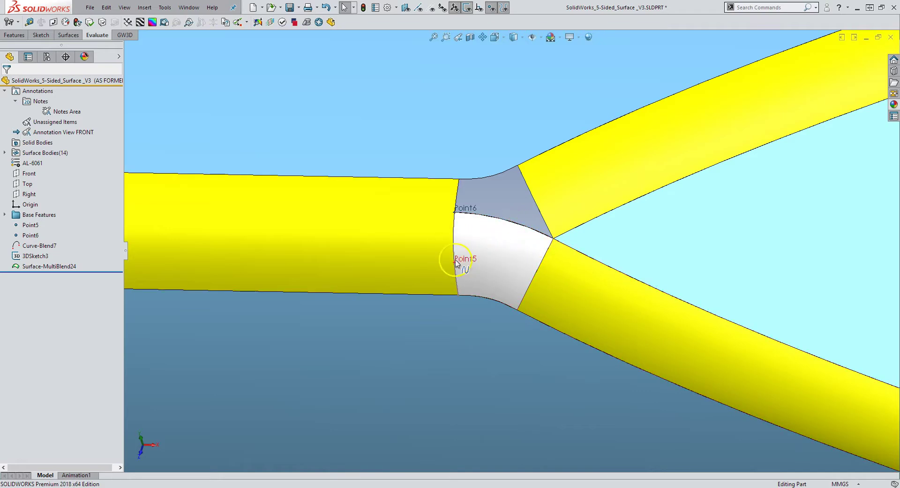
Create Curve-Blend8 from the junction corner vertex to Point5, ending tangent to the yellow face
left_click(124, 35)
left_click(244, 23)
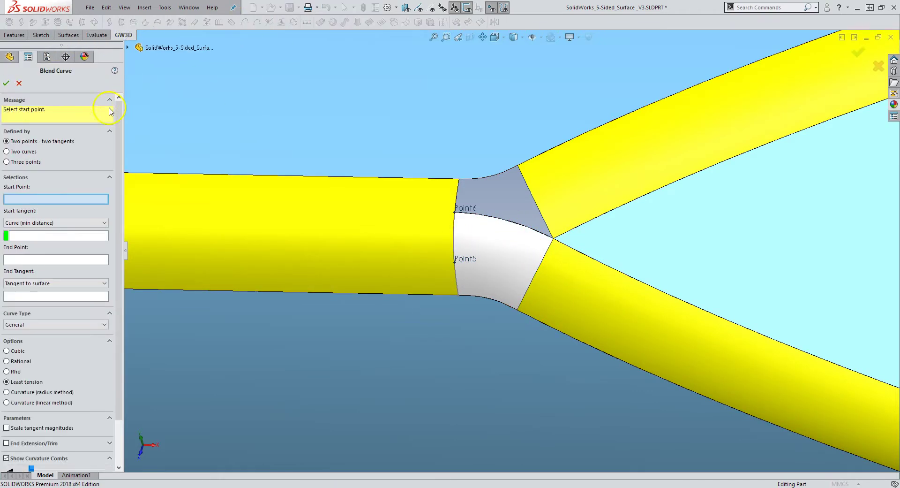
left_click(554, 240)
left_click(577, 231)
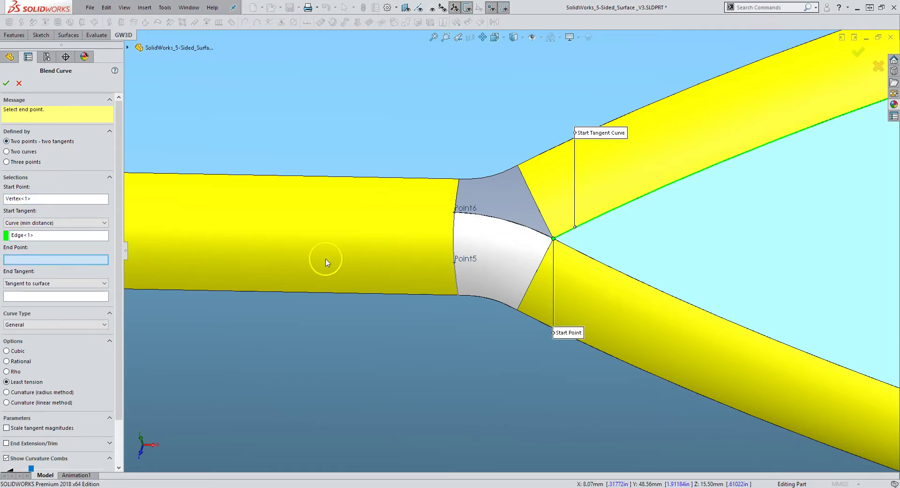
left_click(475, 264)
left_click(403, 259)
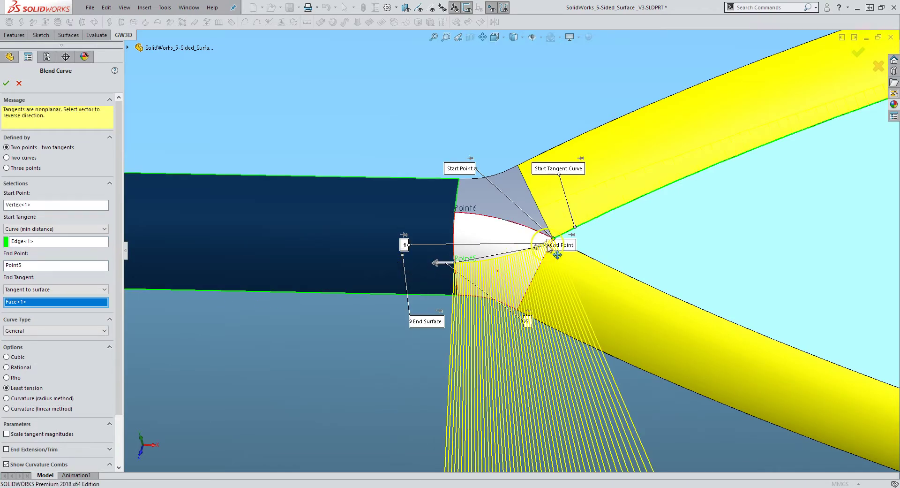
middle_click_drag(304, 289, 50, 407)
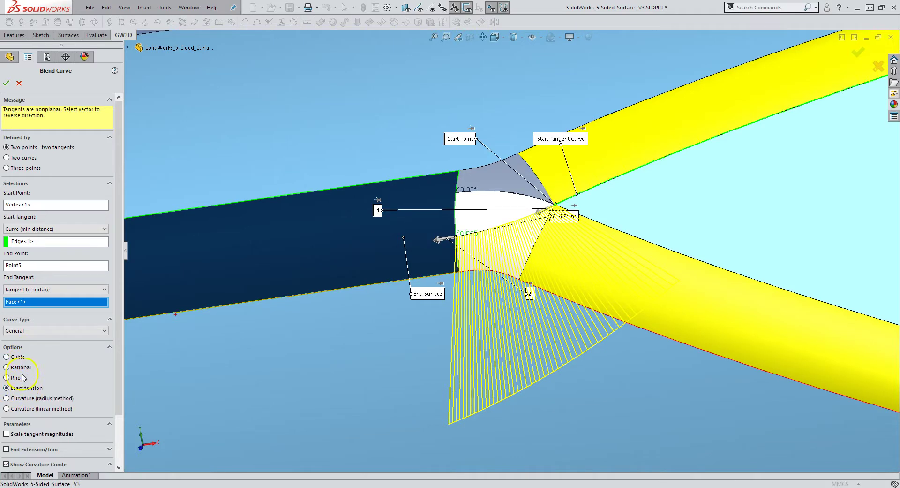
middle_click_drag(406, 281, 296, 260)
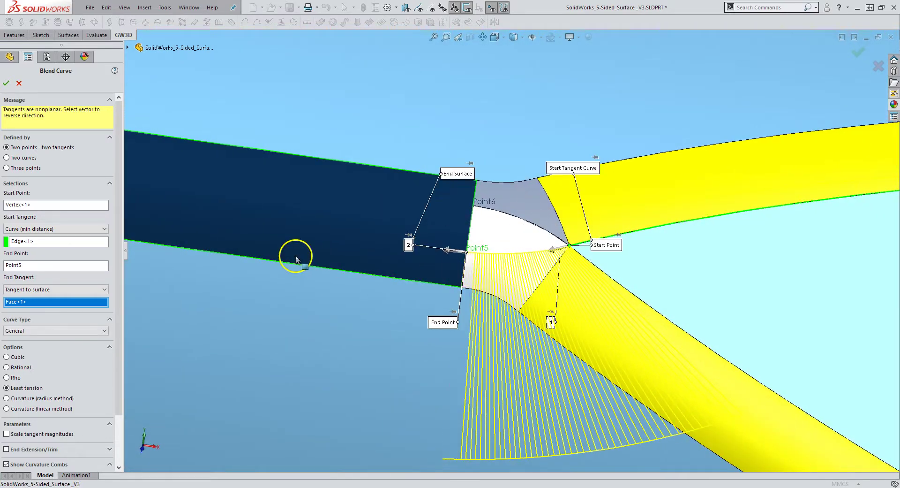
left_click(6, 84)
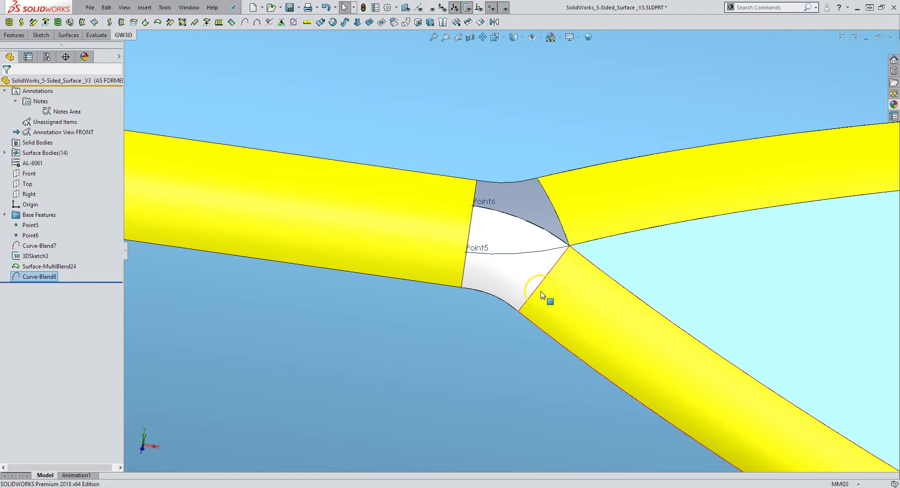
scroll(539, 267, "down", 3)
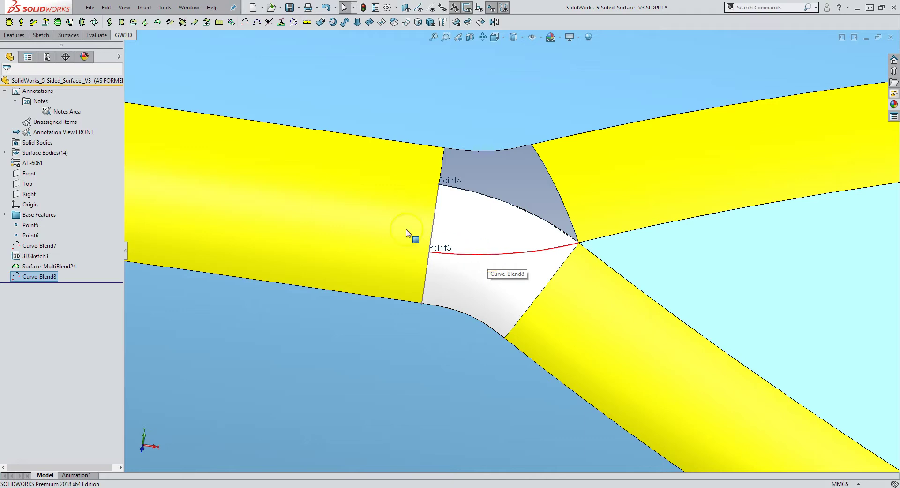
scroll(516, 197, "up", 3)
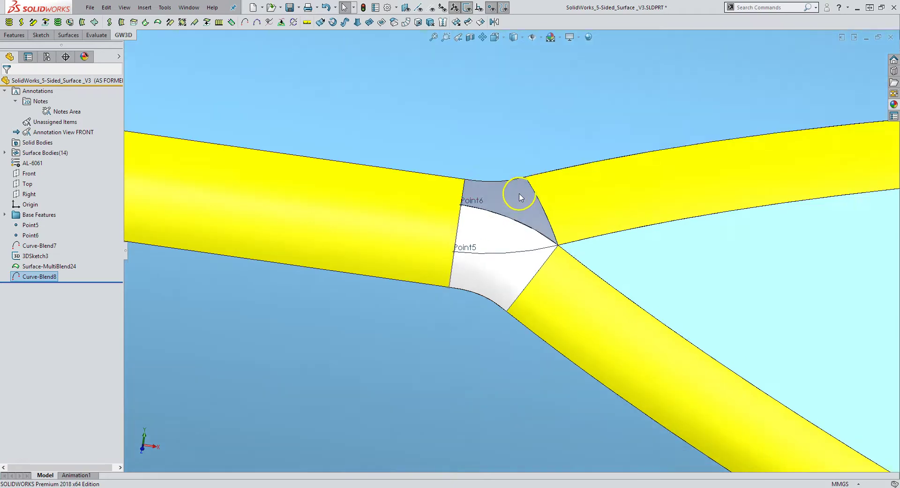
Preview a fence surface along Curve-Blend8 on the white patch, offset 2.00 mm each side at 0.00deg
left_click(218, 22)
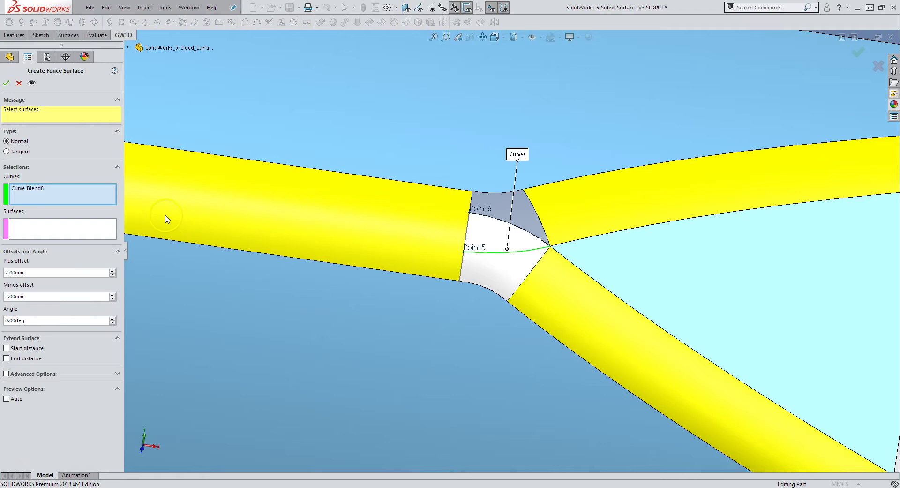
middle_click_drag(434, 304, 408, 244)
scroll(509, 276, "down", 3)
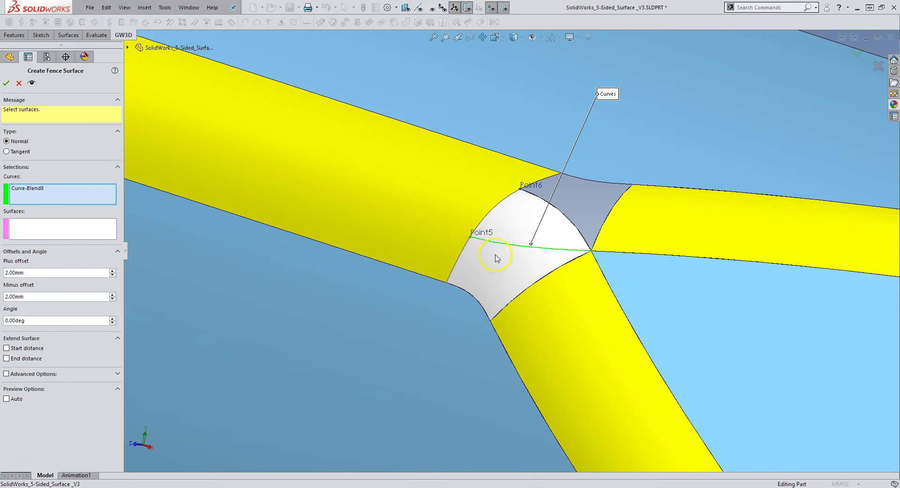
left_click(61, 229)
left_click(512, 265)
middle_click_drag(512, 265, 506, 239)
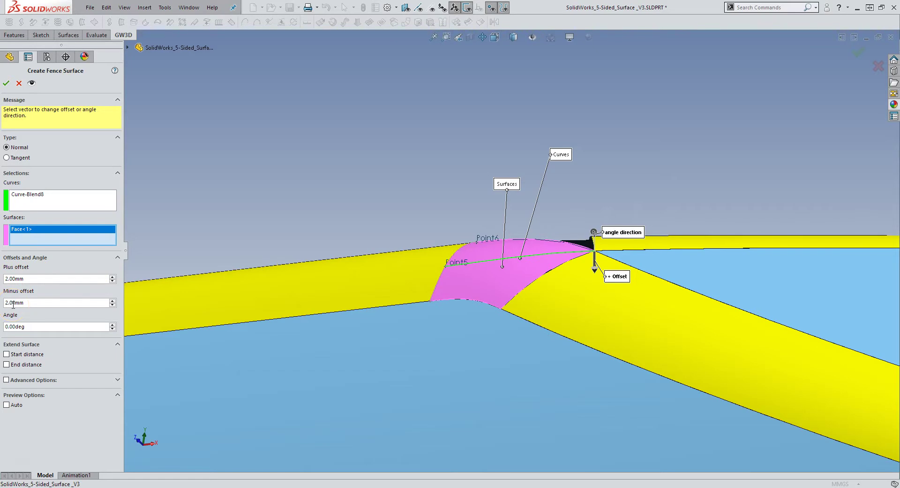
left_click(31, 83)
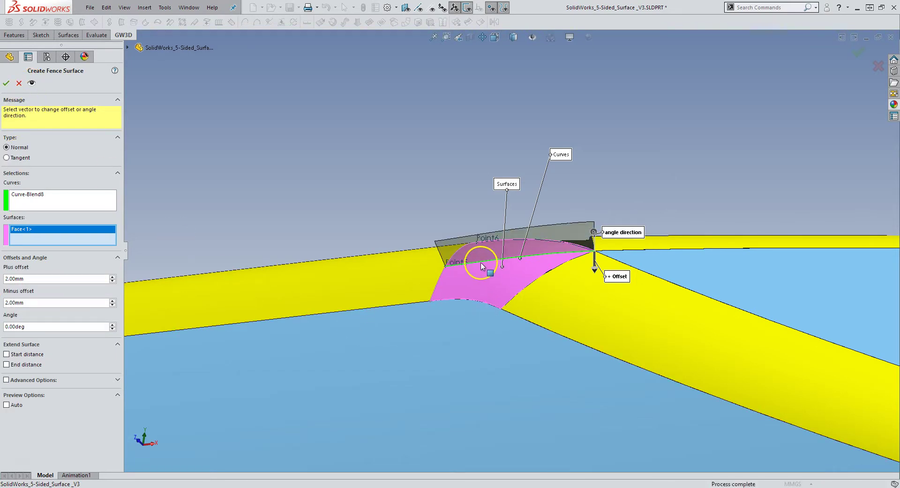
scroll(443, 300, "down", 5)
scroll(512, 261, "up", 5)
scroll(597, 193, "down", 5)
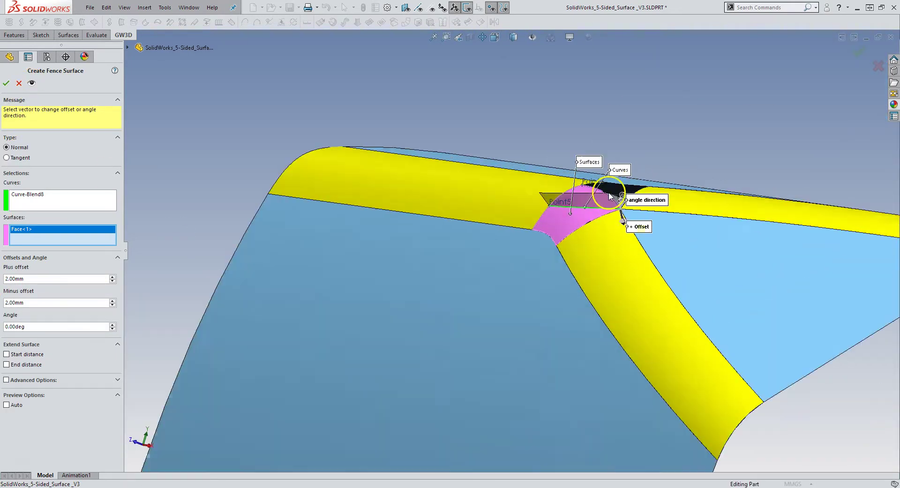
middle_click_drag(511, 267, 458, 306)
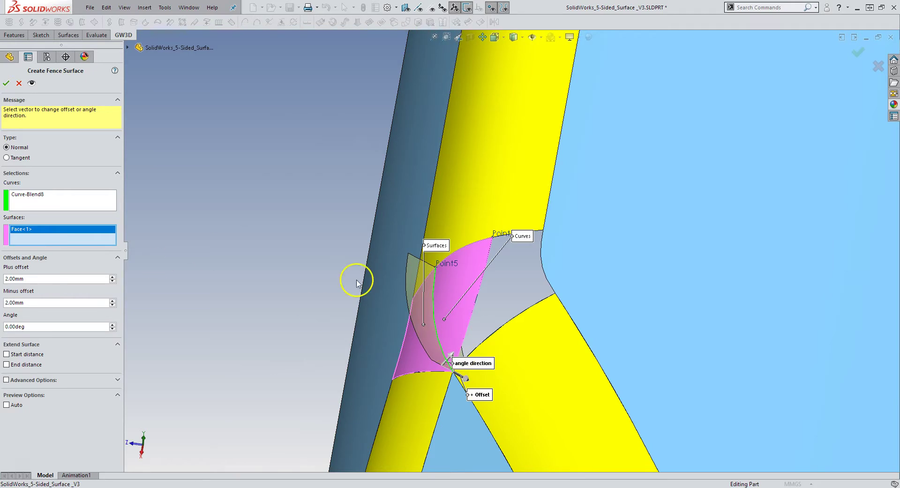
Accept Surface-Fence1 and use it to trim away the junction patch piece as Surface-Trim5
left_click(6, 83)
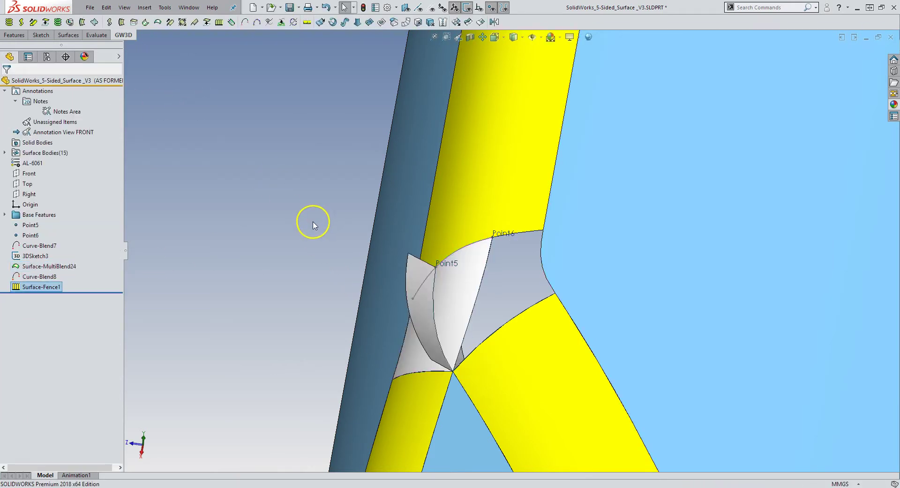
middle_click_drag(301, 235, 618, 272)
scroll(617, 268, "down", 3)
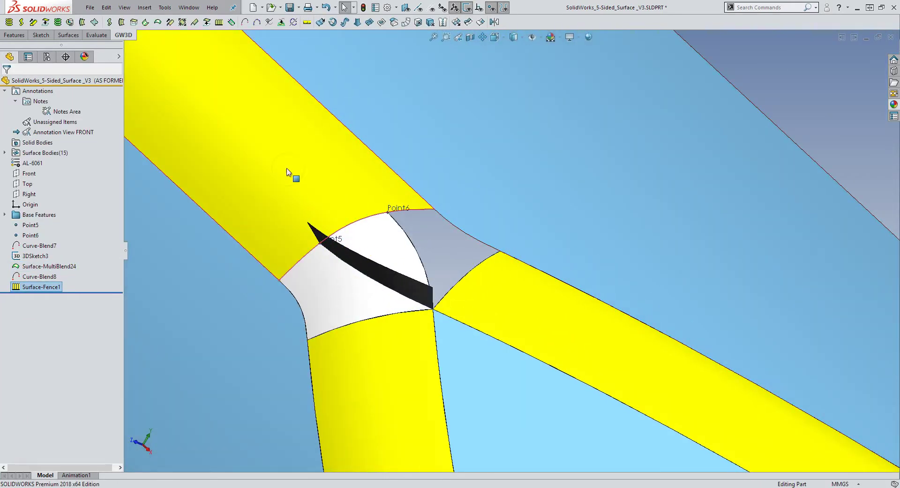
left_click(68, 35)
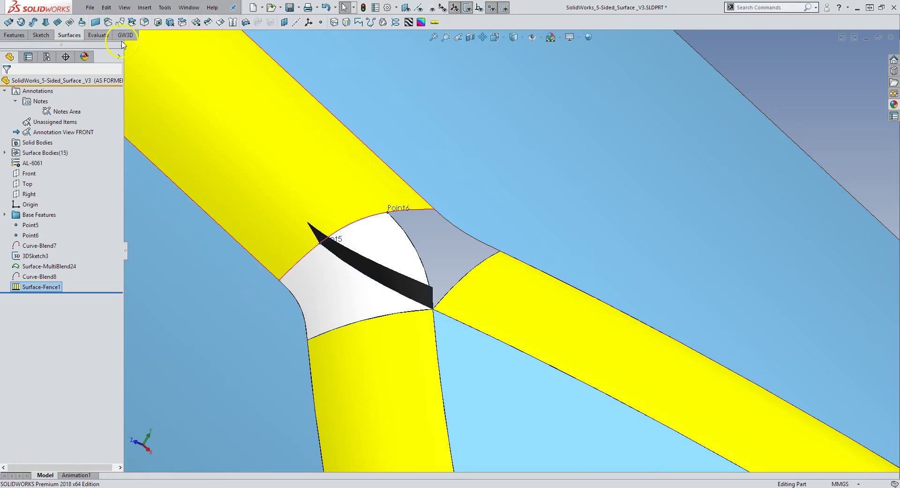
left_click(206, 22)
left_click(21, 185)
left_click(396, 256)
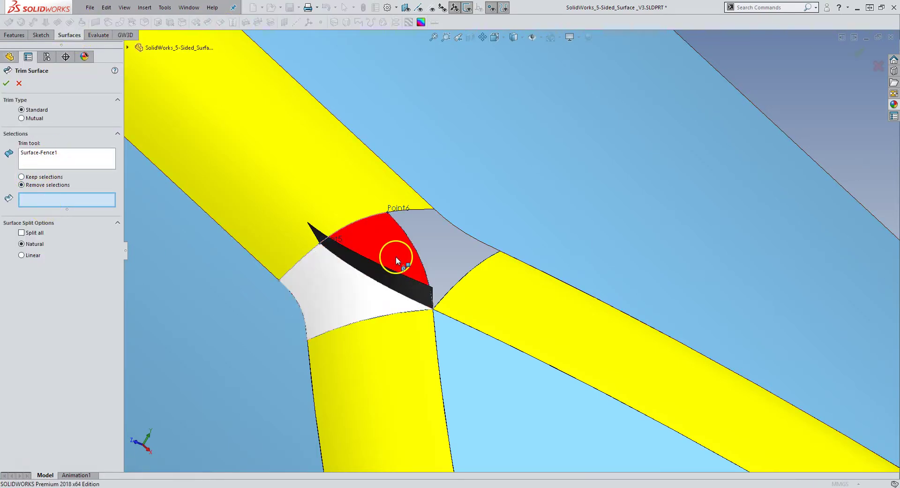
left_click(5, 84)
Orbit and zoom around the trimmed junction to inspect Point5 and the grey patch
scroll(422, 309, "down", 5)
scroll(485, 207, "up", 2)
scroll(485, 207, "up", 5)
scroll(581, 241, "down", 6)
middle_click_drag(581, 241, 581, 253)
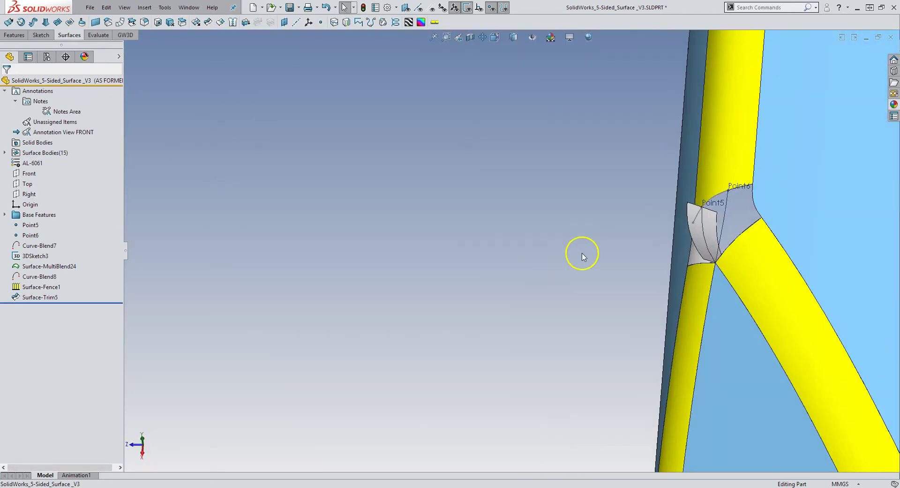
left_click(708, 231)
left_click(528, 296)
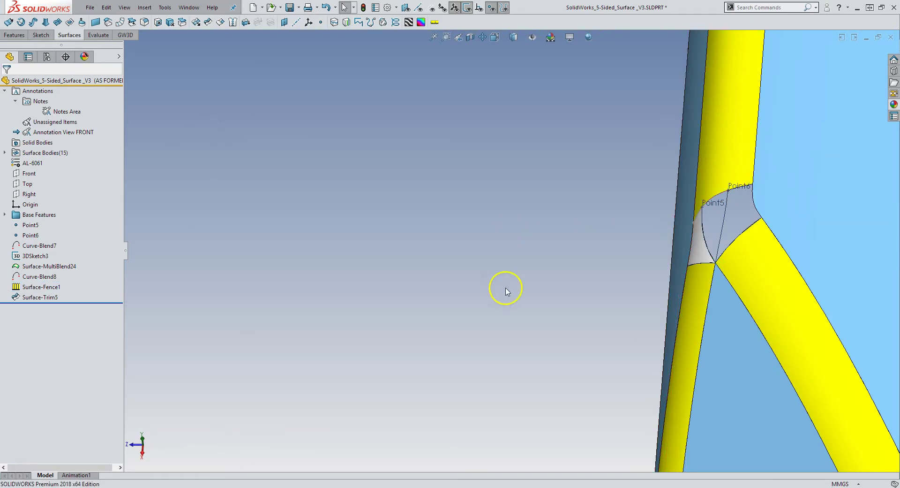
scroll(529, 296, "up", 5)
middle_click_drag(607, 235, 719, 200)
scroll(621, 233, "down", 4)
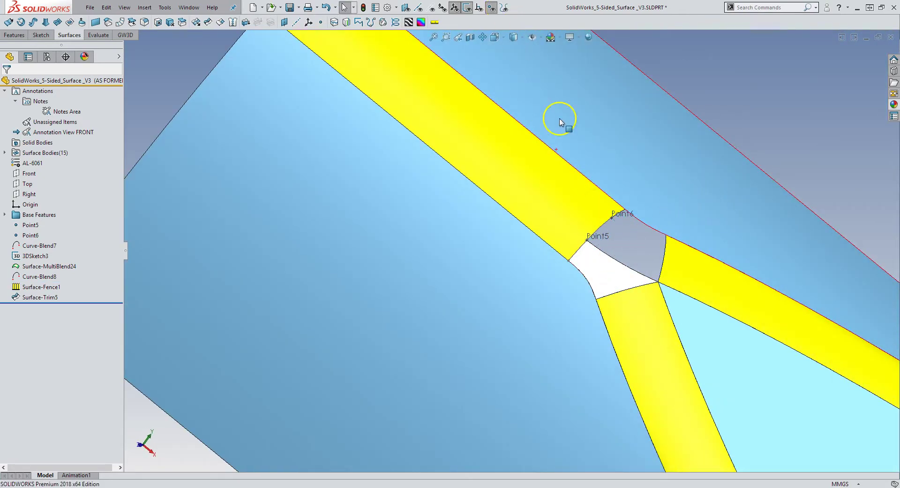
left_click(588, 238)
left_click(603, 241)
middle_click_drag(623, 244, 630, 225)
scroll(652, 272, "up", 3)
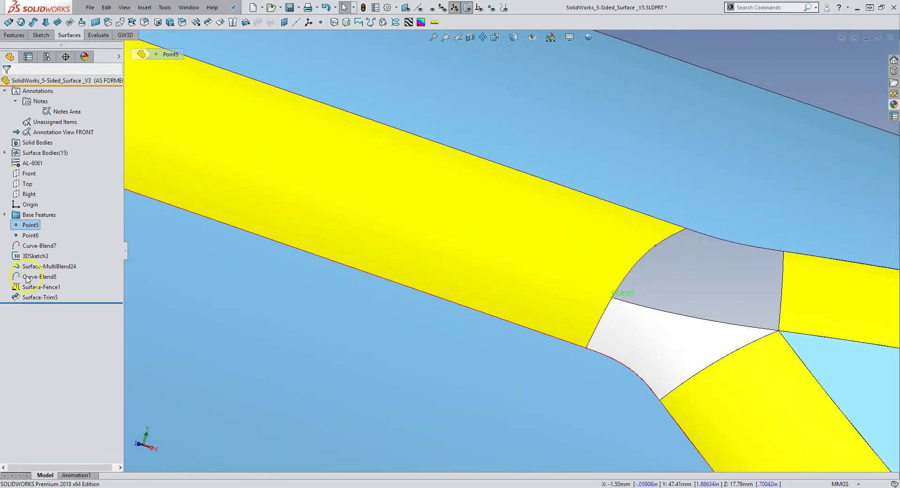
Hide the 3DSketch3 curve and turn on View Points to show Point5 and Point6
left_click(31, 256)
left_click(38, 243)
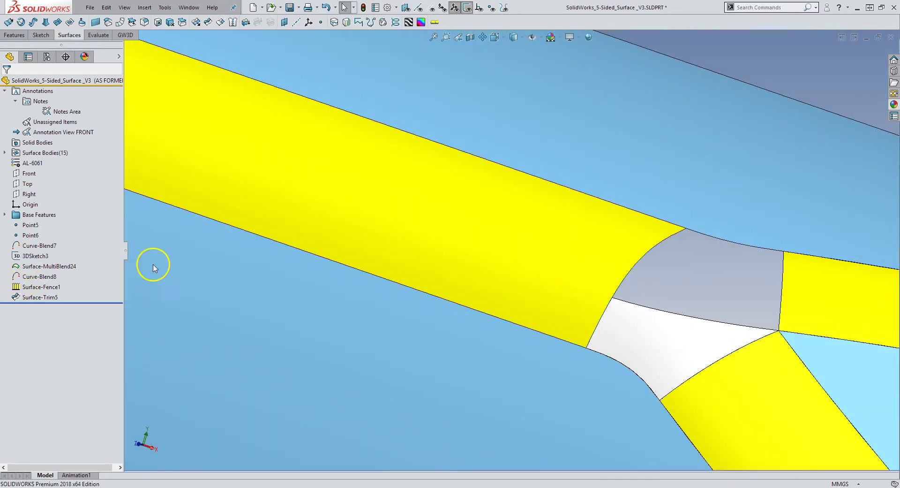
left_click(685, 230)
left_click(491, 7)
Start a new 3D sketch and convert the tube's boundary edge into a sketch spline
left_click(144, 8)
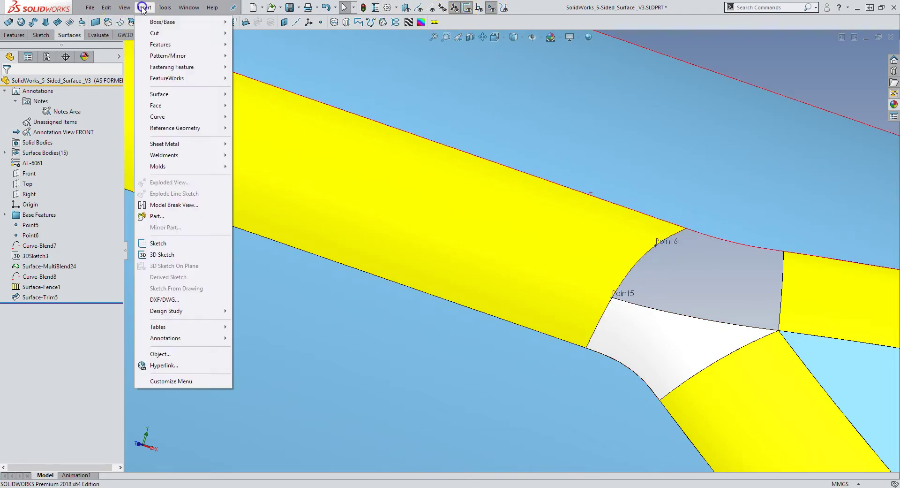
left_click(156, 255)
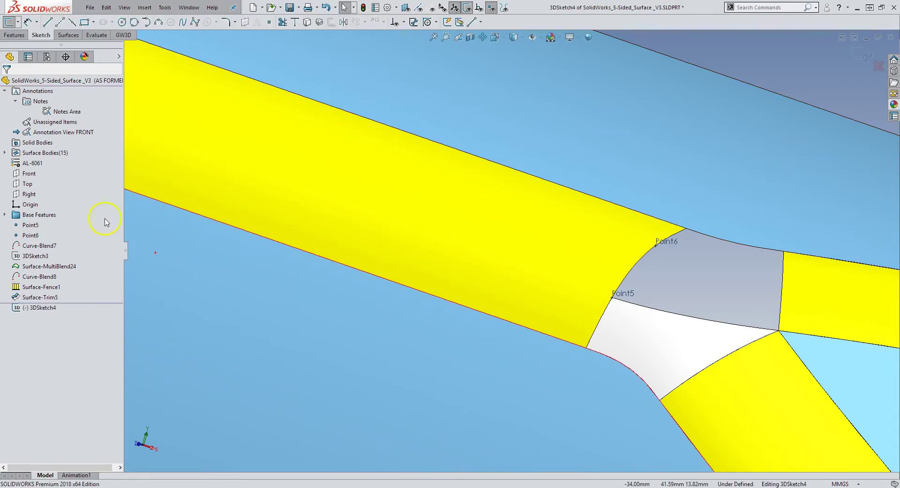
left_click(642, 261)
left_click(305, 22)
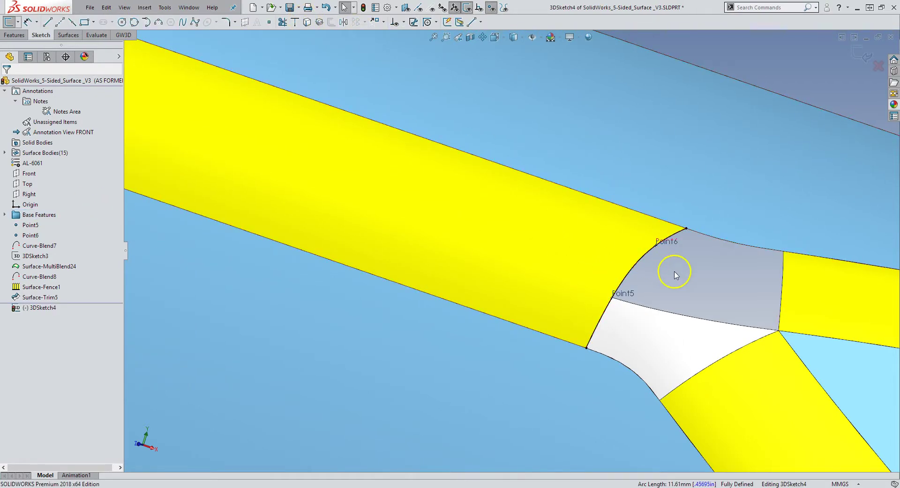
Make the spline's end point coincident with Point5, exit 3DSketch4 and zoom to fit
left_click(603, 319)
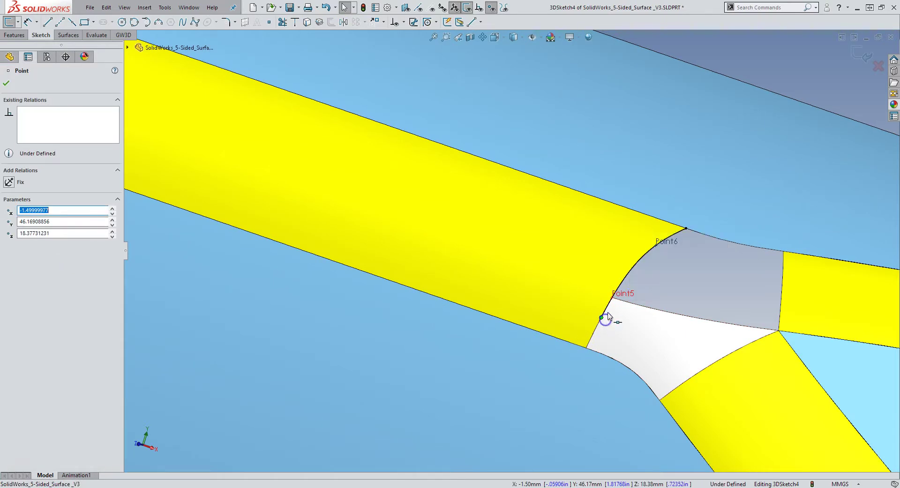
left_click(602, 318, "ctrl")
left_click(41, 272)
left_click(861, 53)
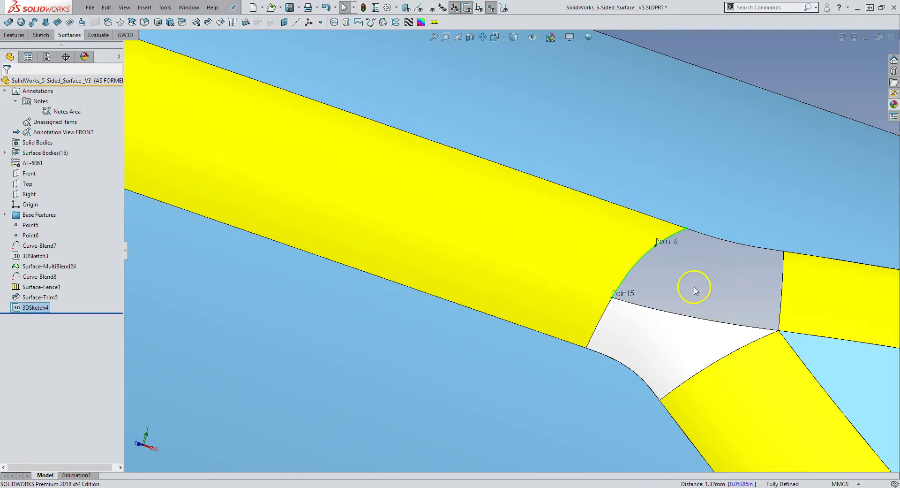
left_click(494, 8)
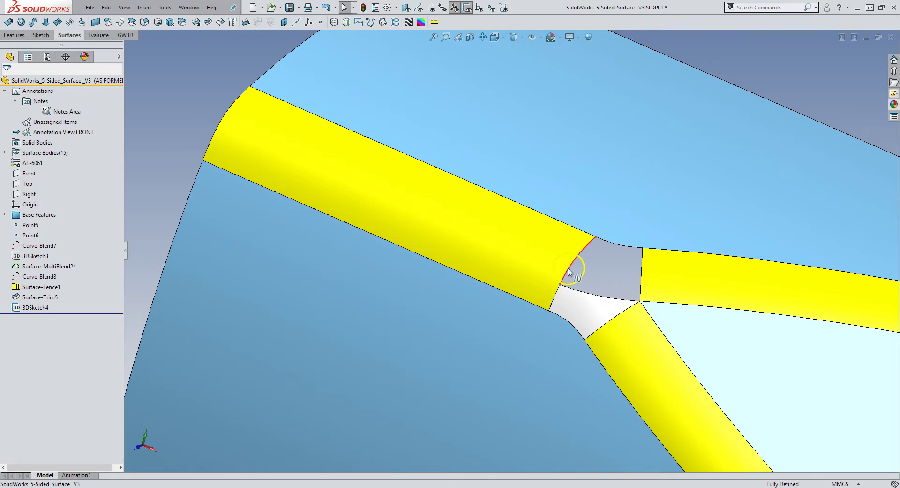
Start a four-sided GW3D multi-blend and pick its four edges, including the 3DSketch4 spline
left_click(124, 35)
left_click(158, 23)
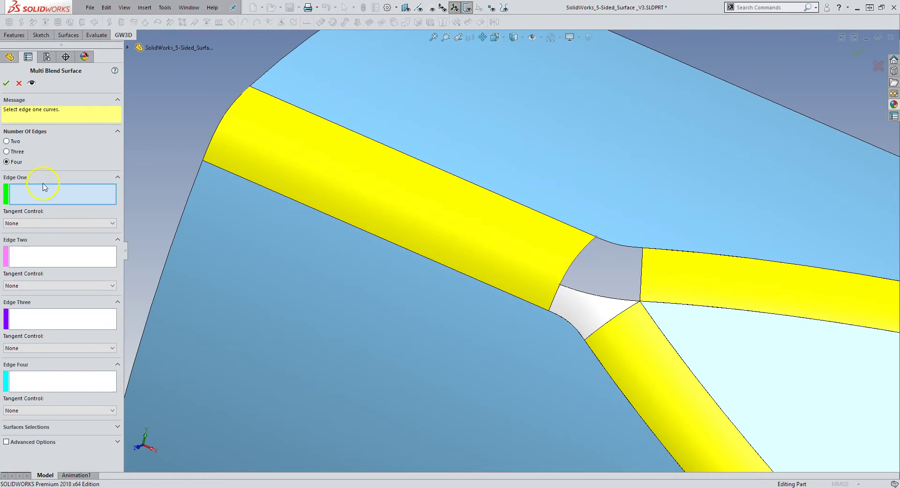
left_click(641, 282)
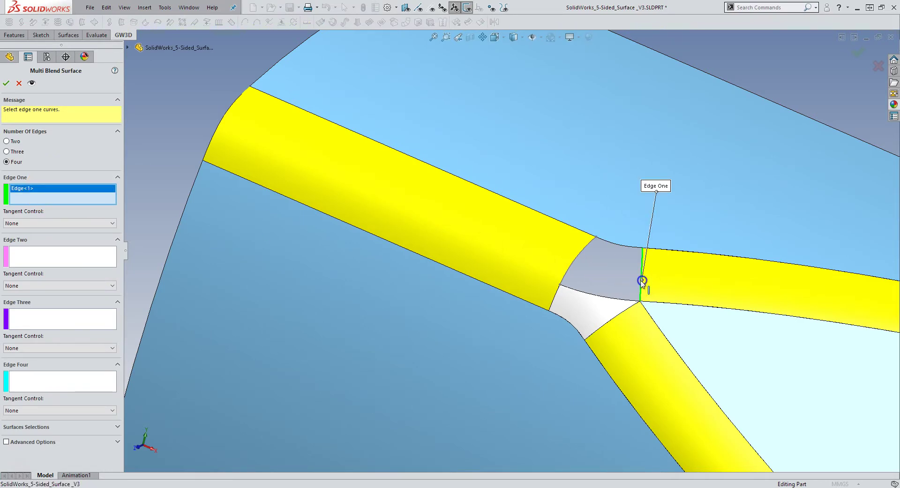
left_click(94, 256)
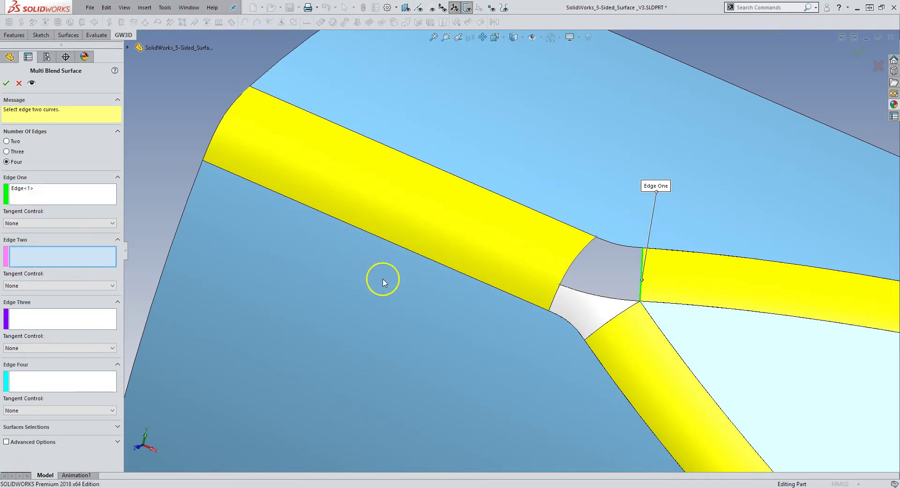
left_click(581, 295)
left_click(56, 319)
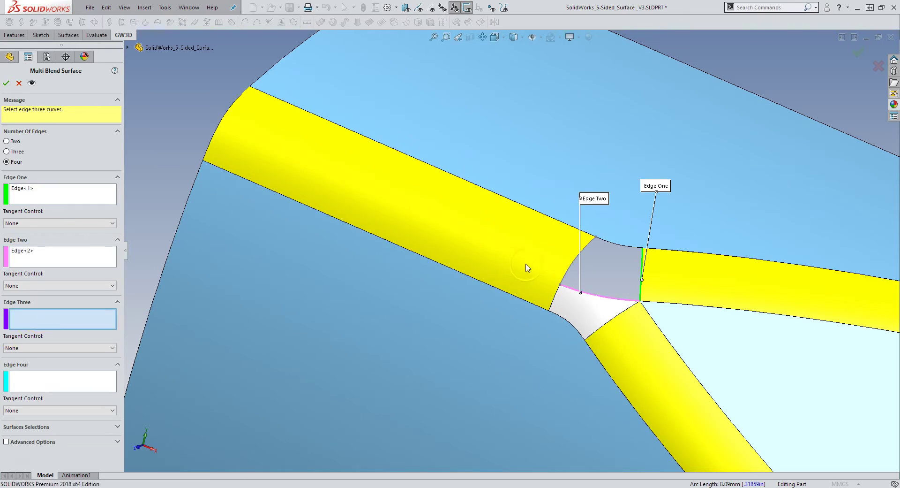
left_click(568, 273)
left_click(80, 385)
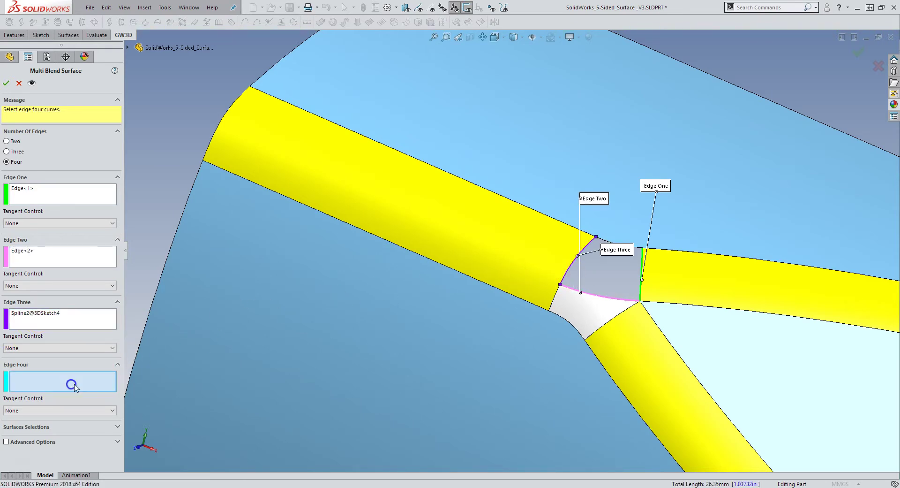
left_click(639, 248)
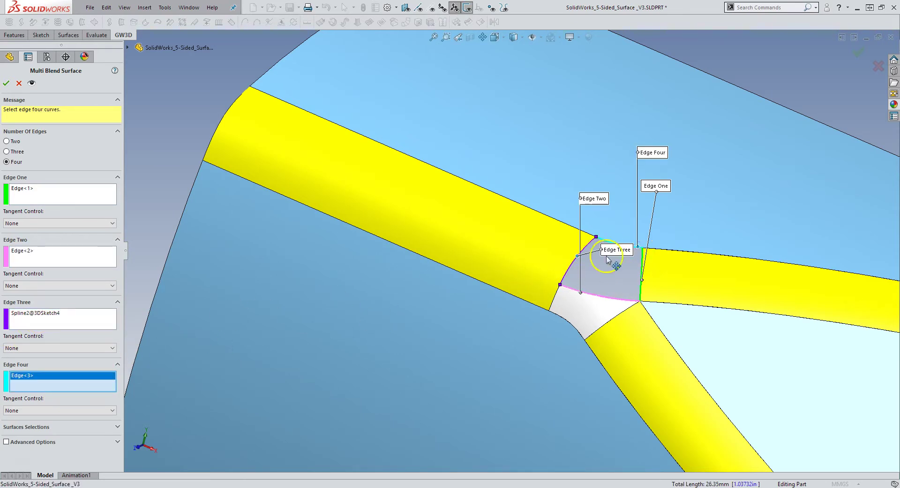
Set Tangent Control to Surfaces on all four blend edges
left_click(16, 409)
left_click(17, 423)
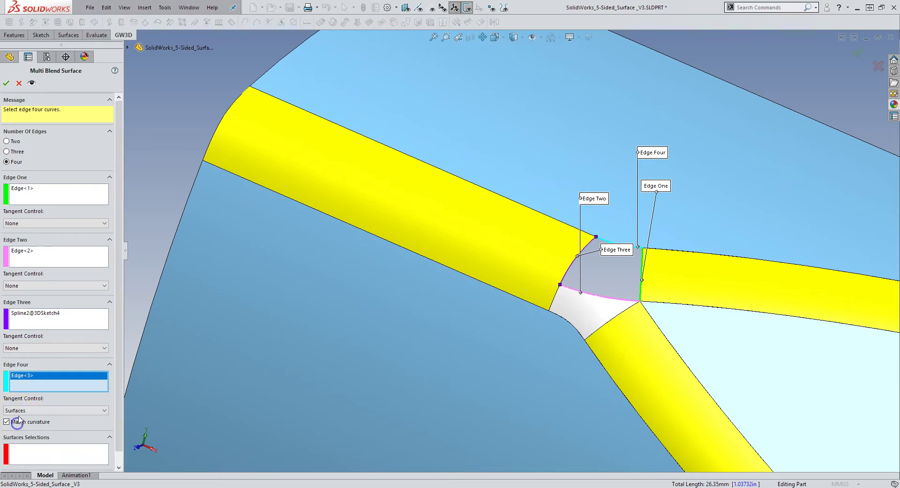
left_click(37, 348)
left_click(29, 361)
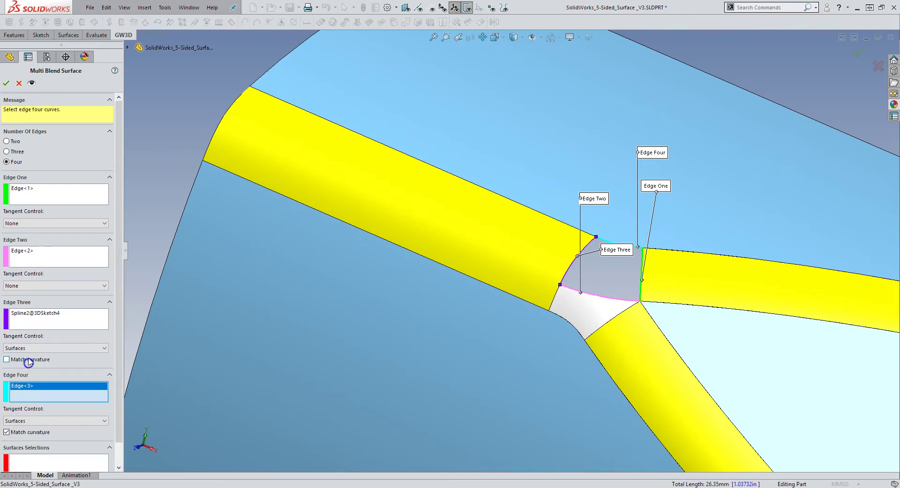
left_click(22, 287)
left_click(21, 300)
left_click(29, 224)
left_click(30, 237)
Select the four adjacent tangent faces, enable Advanced Options, and create Surface-MultiBlend25
scroll(119, 244, "down", 3)
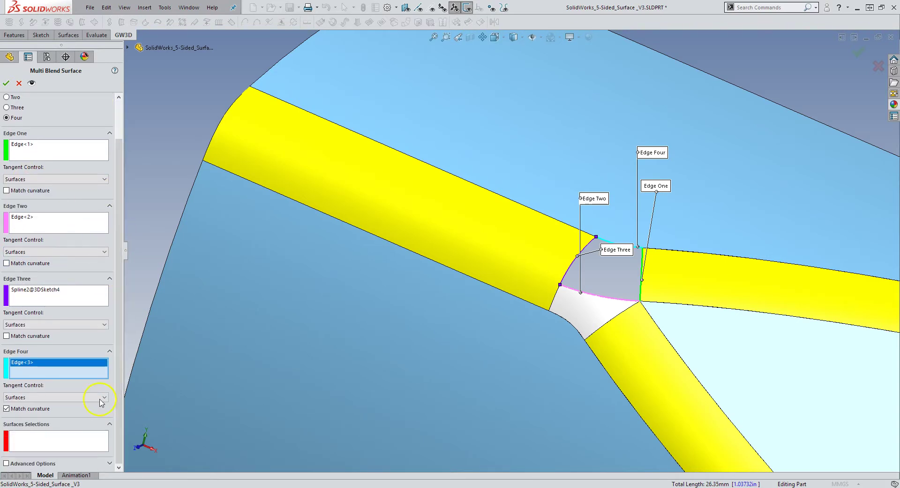
left_click(96, 441)
left_click(607, 307)
left_click(671, 249)
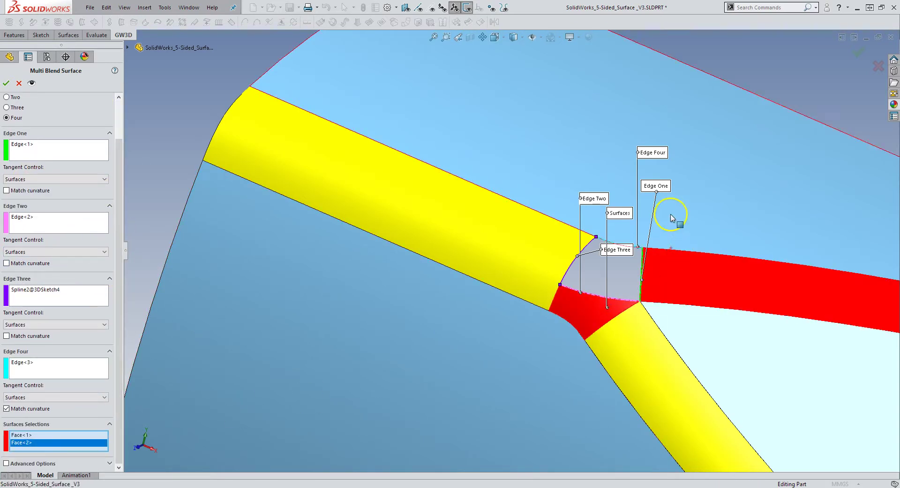
left_click(671, 218)
left_click(305, 146)
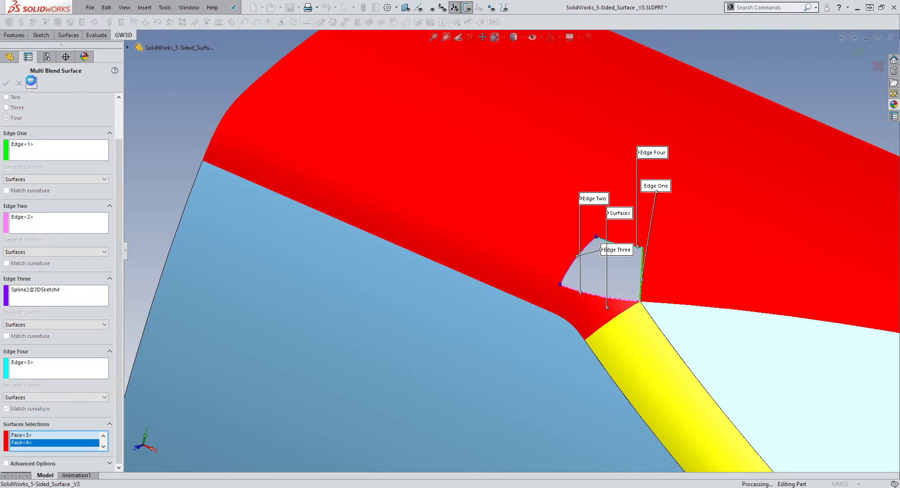
left_click(6, 464)
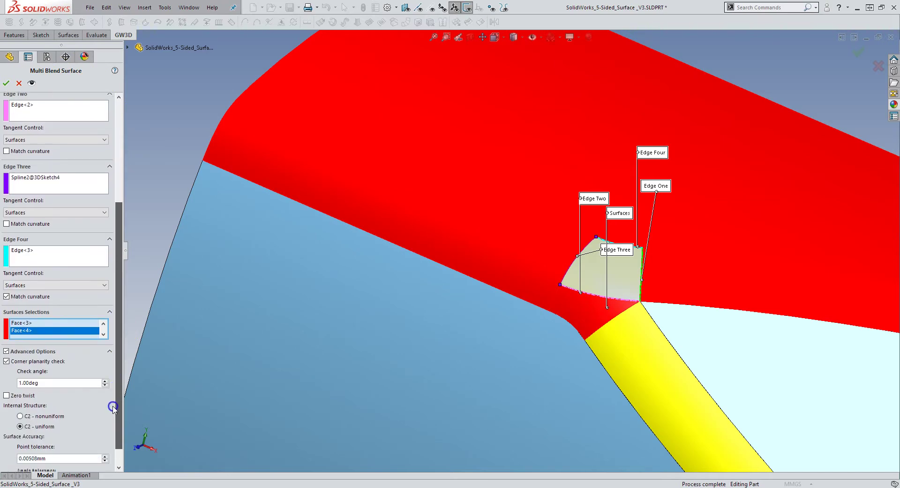
scroll(111, 417, "down", 1)
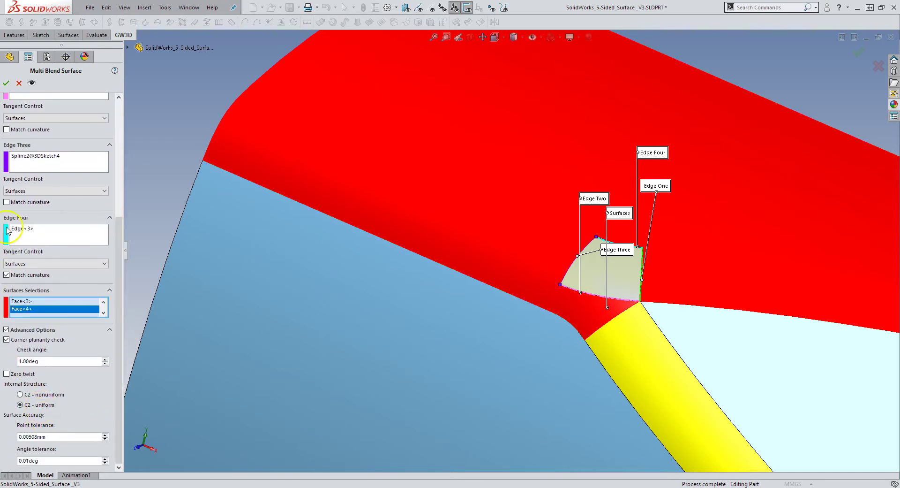
left_click(6, 84)
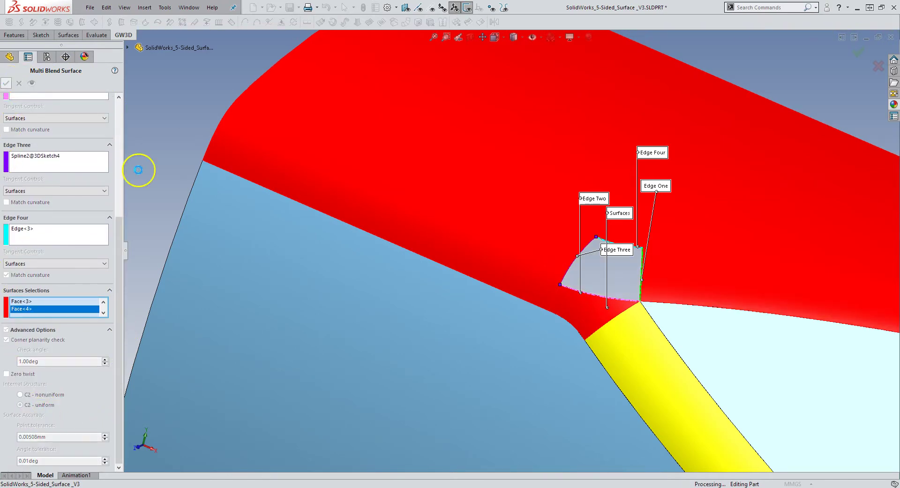
scroll(518, 366, "up", 5)
scroll(560, 277, "down", 3)
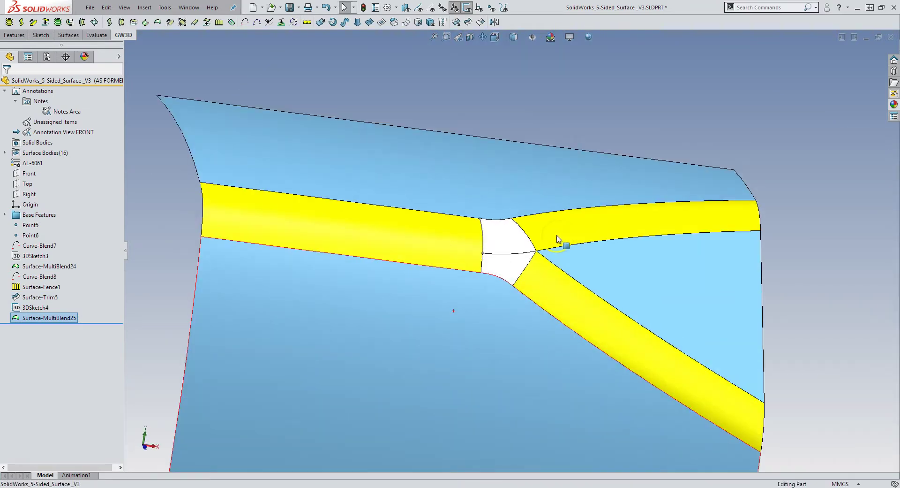
left_click(307, 22)
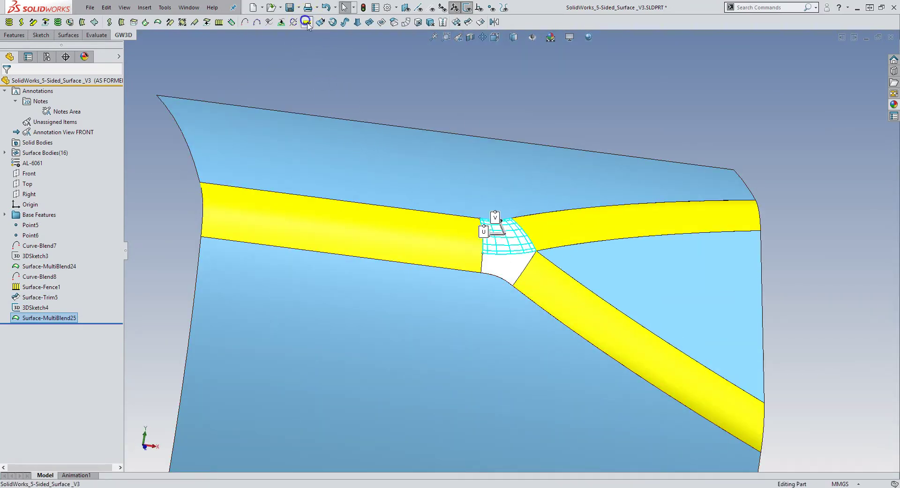
left_click(502, 239)
scroll(505, 244, "down", 4)
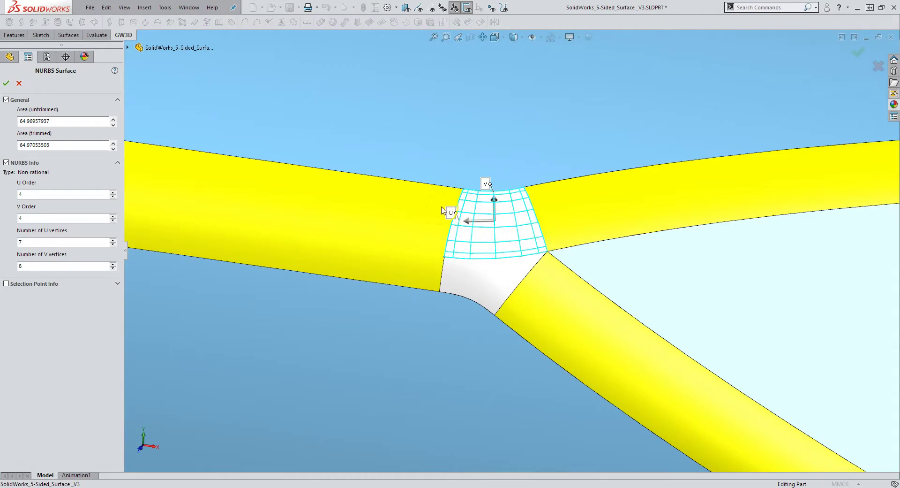
middle_click_drag(505, 216, 464, 243)
left_click(20, 118)
left_click(7, 83)
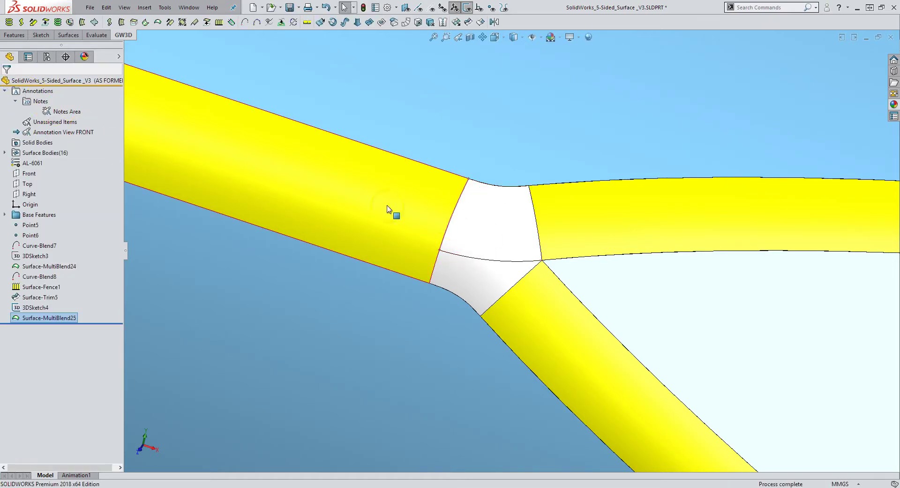
left_click(176, 257)
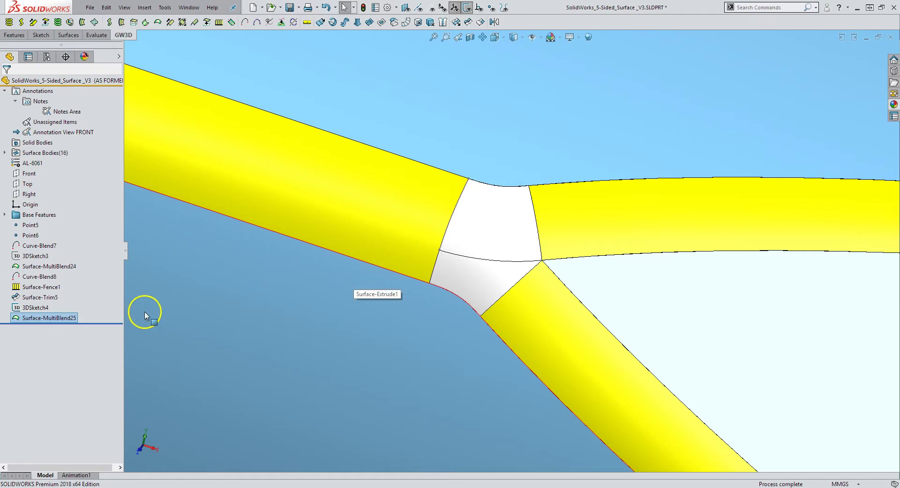
Suppress Surface-MultiBlend25, then add left and right edges as Tangency To Face boundary curves
right_click(65, 319)
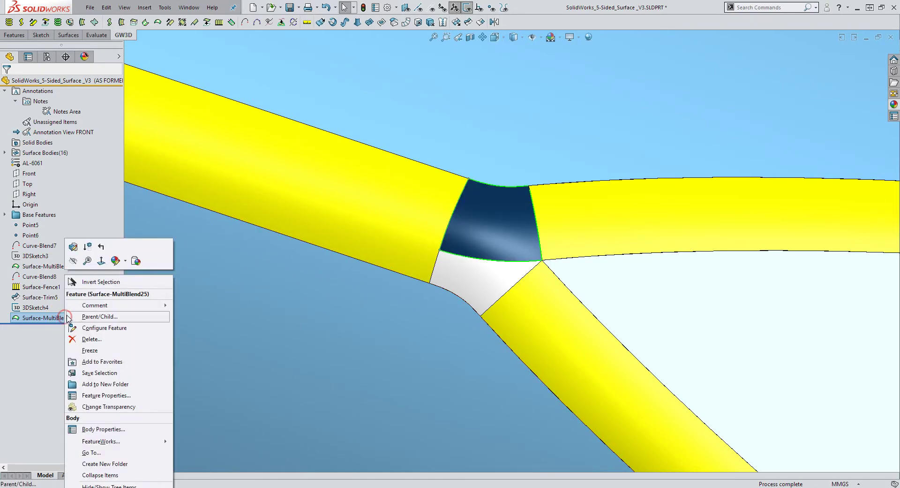
left_click(92, 257)
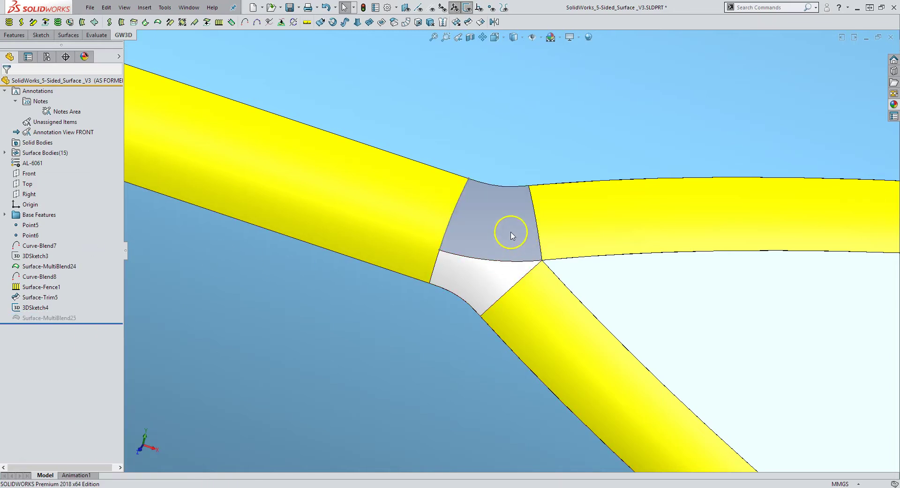
left_click(60, 36)
left_click(57, 22)
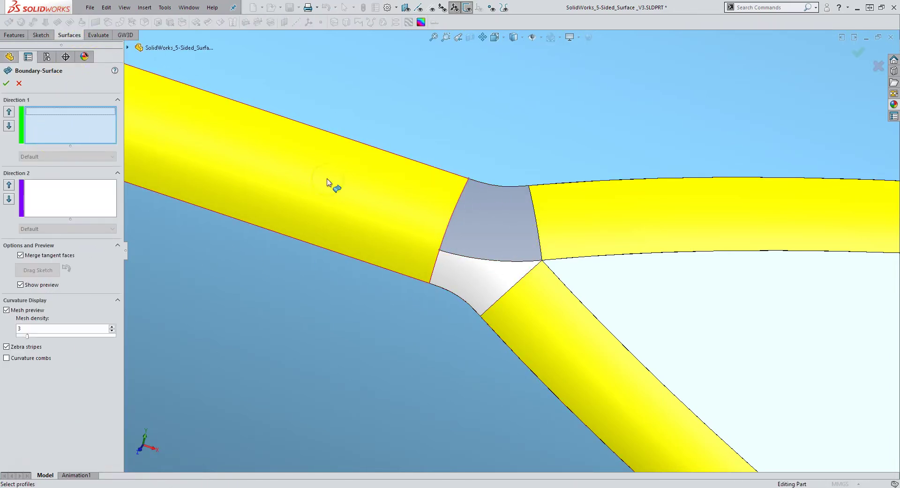
left_click(531, 200)
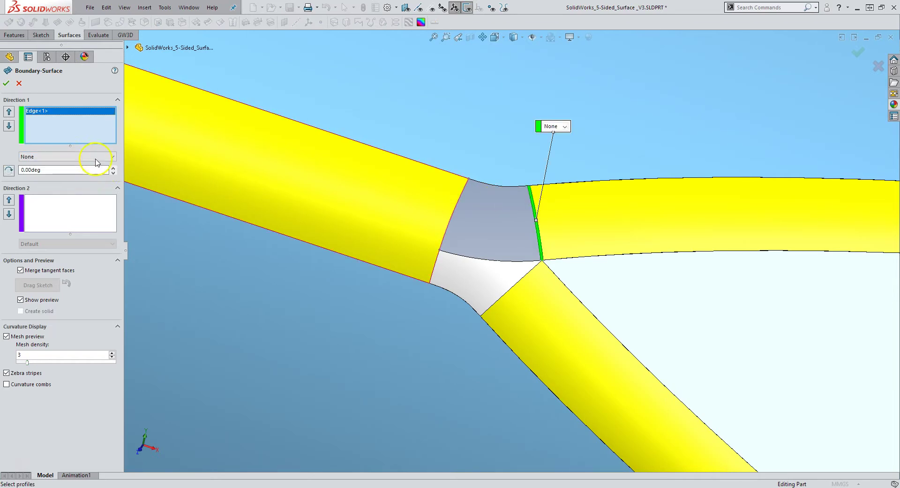
left_click(462, 193)
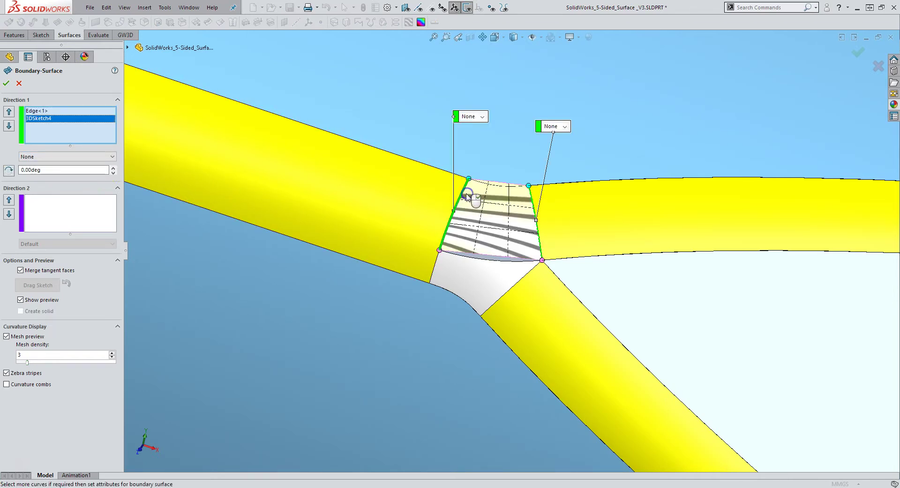
left_click(464, 194)
left_click(474, 116)
left_click(520, 157)
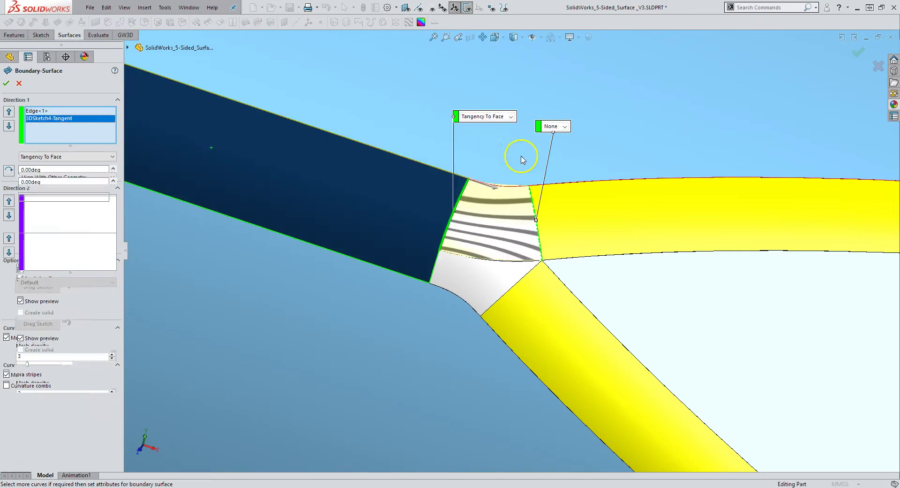
left_click(554, 126)
left_click(564, 146)
left_click(469, 195)
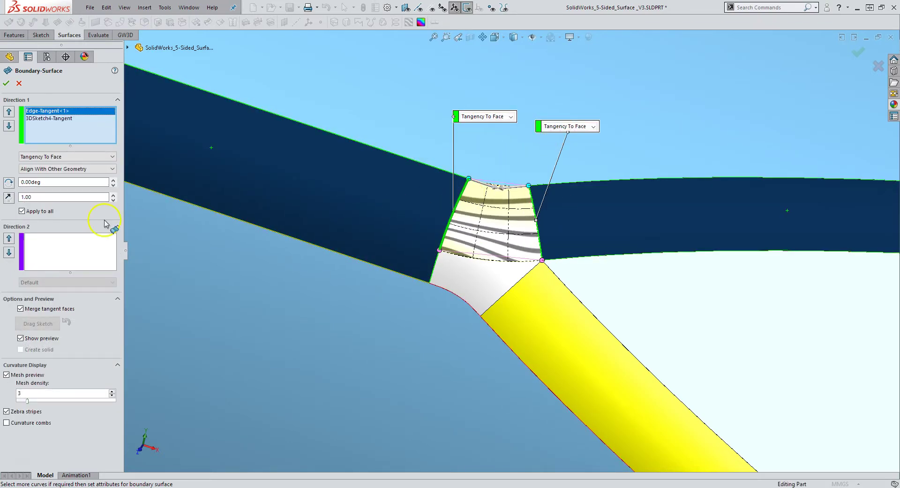
Add the bottom and top edges as second-direction curves with Tangency To Face, creating Boundary-Surface3
left_click(53, 261)
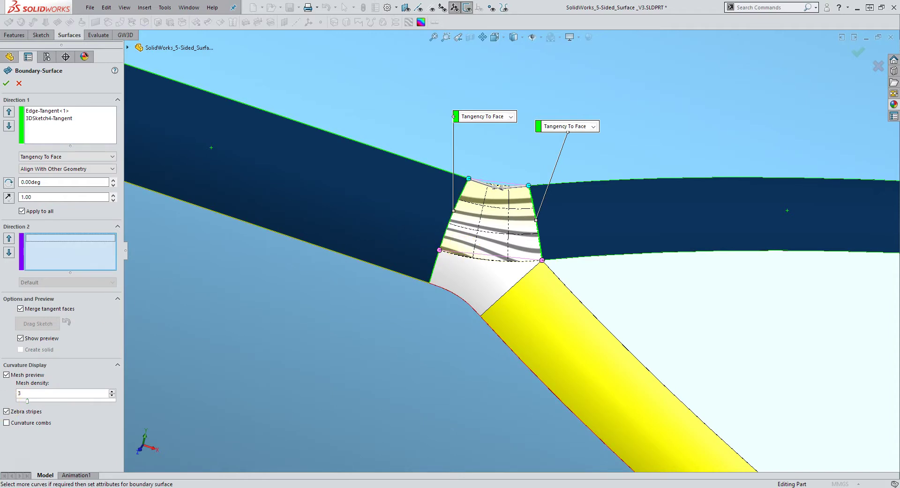
left_click(35, 341)
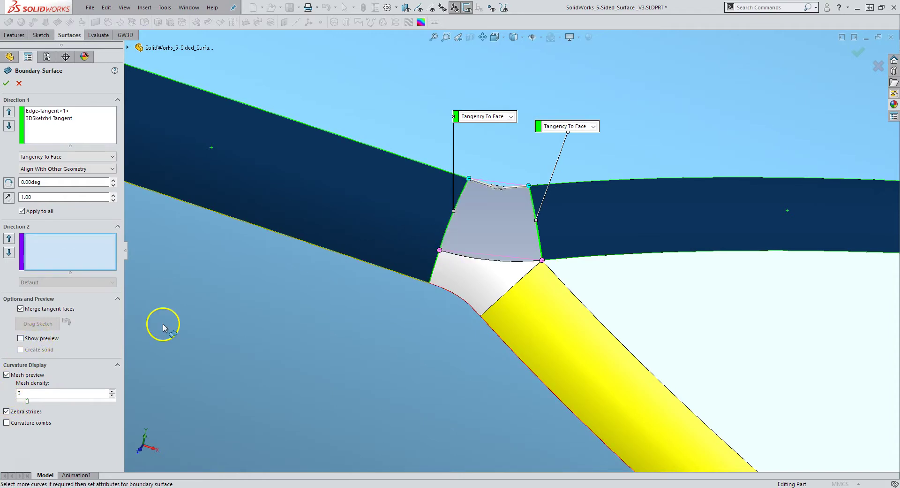
left_click(476, 262)
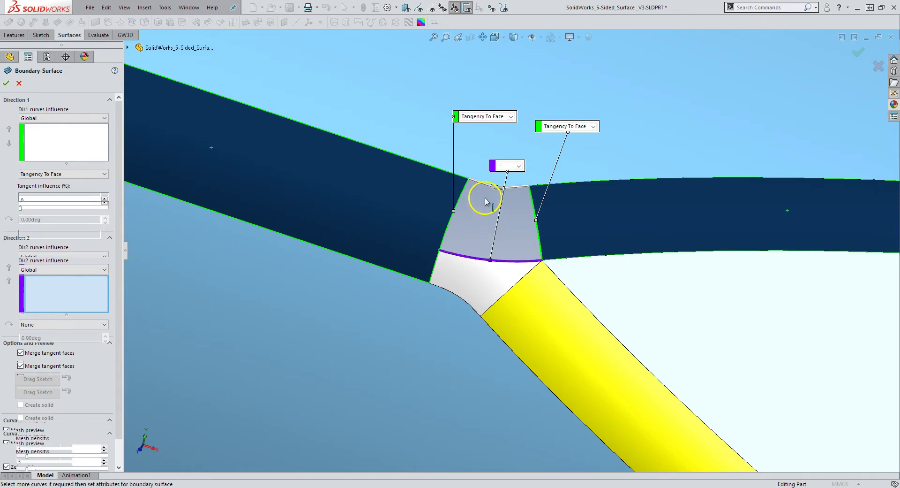
scroll(486, 191, "down", 2)
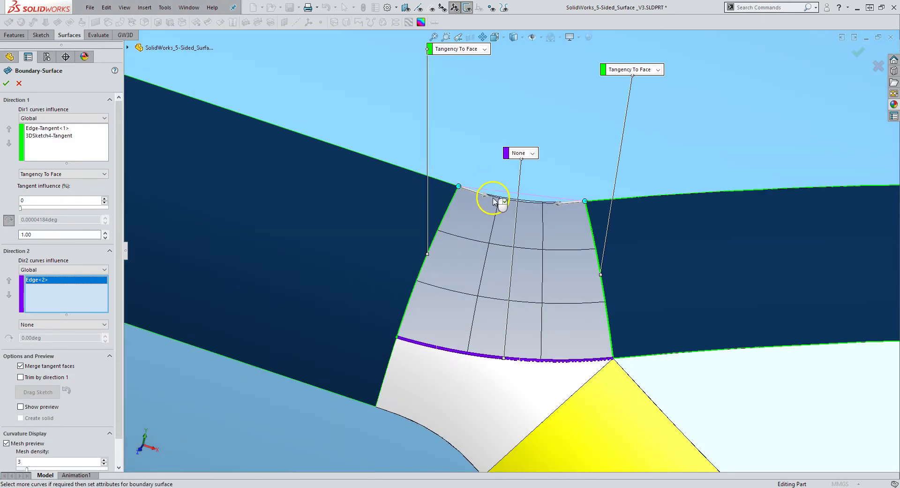
left_click(497, 196)
left_click(520, 153)
left_click(520, 169)
left_click(536, 112)
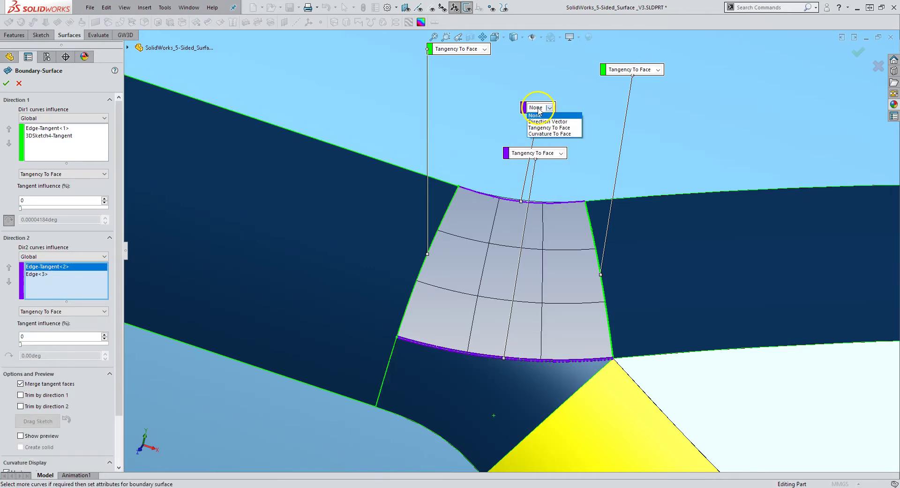
left_click(543, 125)
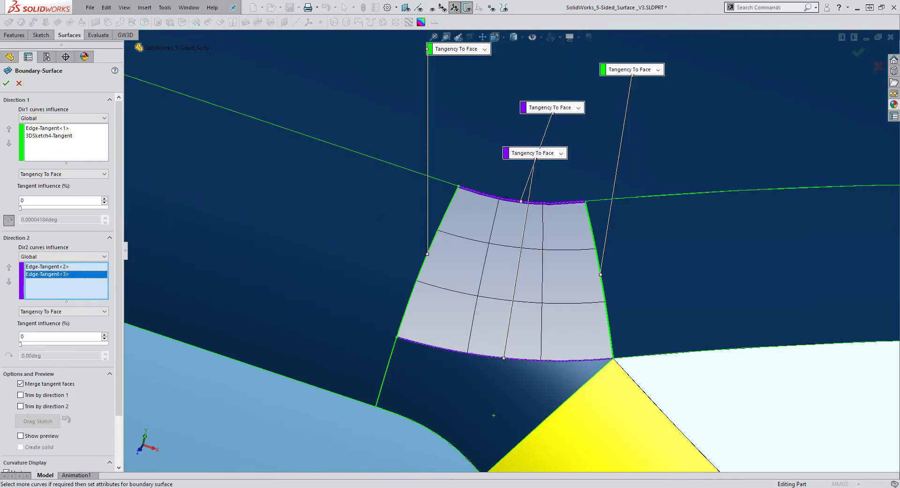
left_click(6, 85)
Turn on zebra stripes on Boundary-Surface3 to check stripe flow across the neighbouring surfaces
scroll(464, 276, "up", 3)
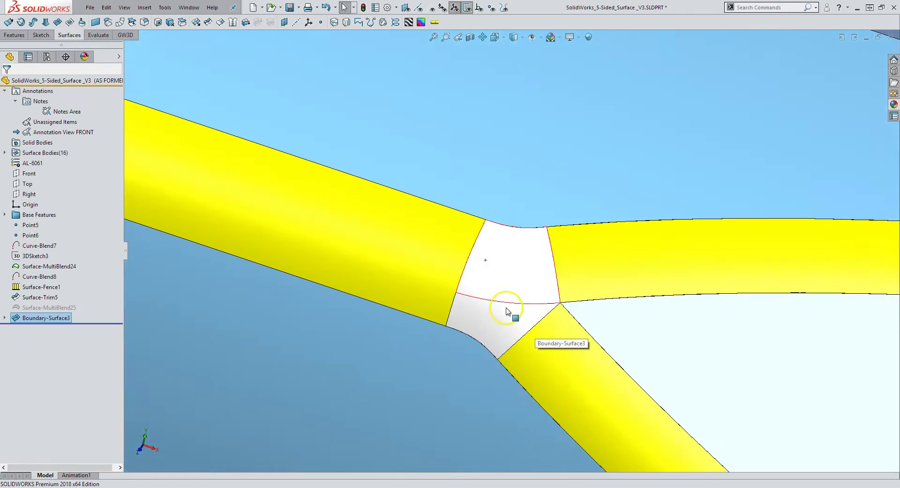
left_click(519, 291)
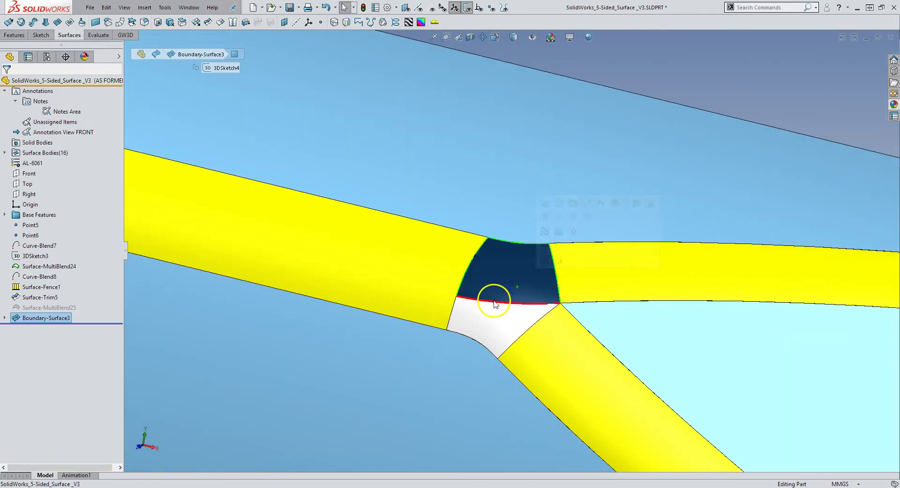
left_click(408, 23)
key("Return")
middle_click_drag(446, 231, 527, 321)
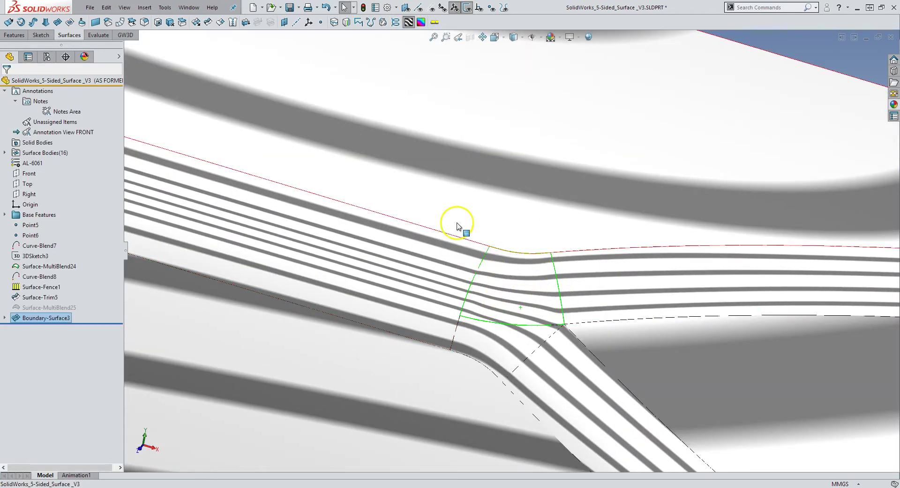
Inspect the patch's NURBS mesh, order 4 × 4 with 13 × 17 vertices
left_click(434, 23)
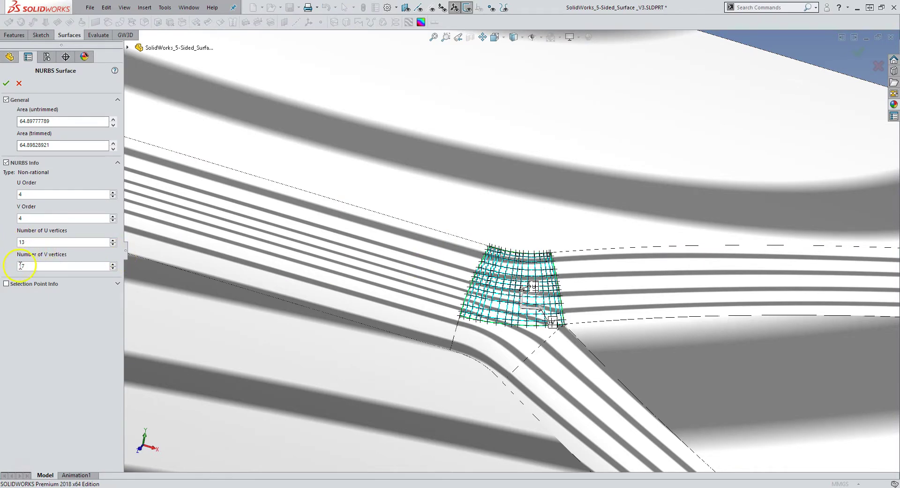
middle_click_drag(502, 319, 492, 261)
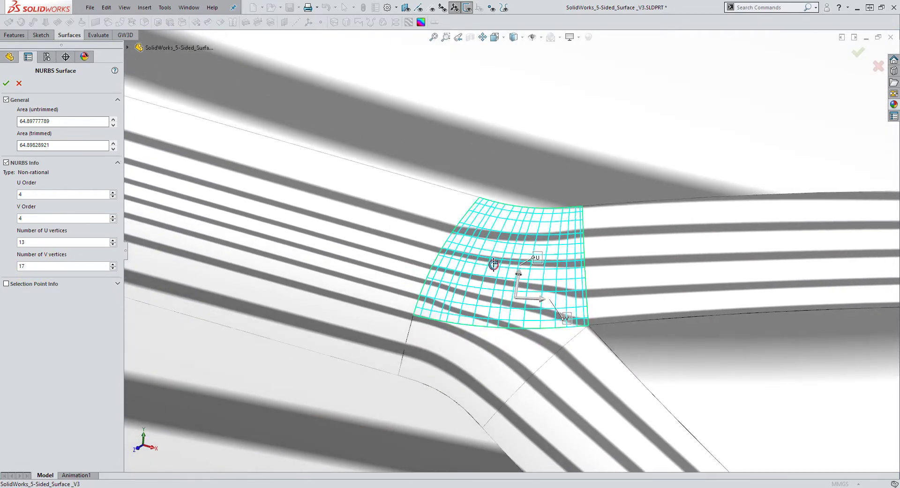
left_click(6, 83)
Delete Boundary-Surface3 and unsuppress Surface-MultiBlend25
left_click(30, 319)
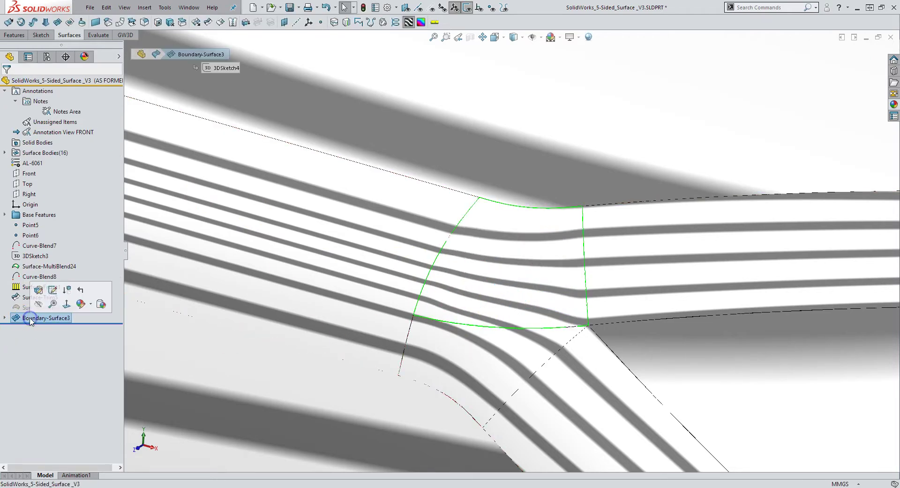
key("ctrl+z")
left_click(30, 318)
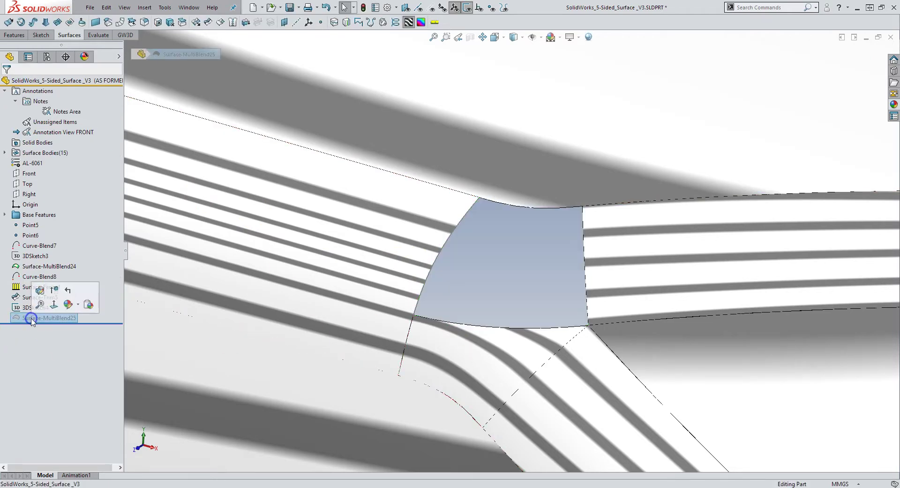
left_click(54, 292)
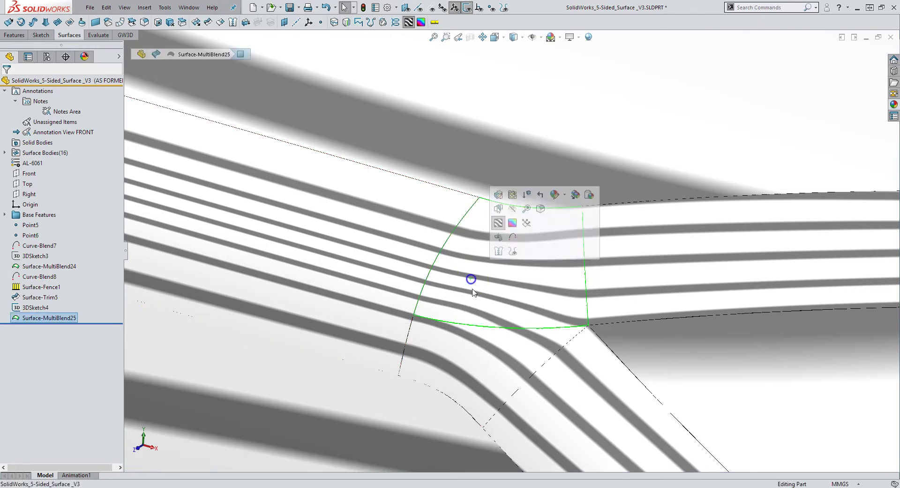
Inspect the restored multi-blend patch's NURBS control grid with the NURBS Surface tool
left_click(433, 22)
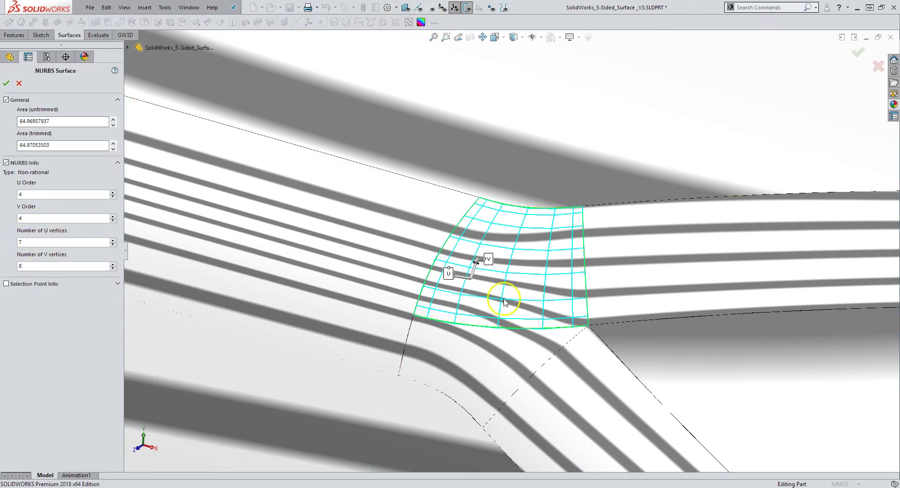
middle_click_drag(533, 302, 567, 299)
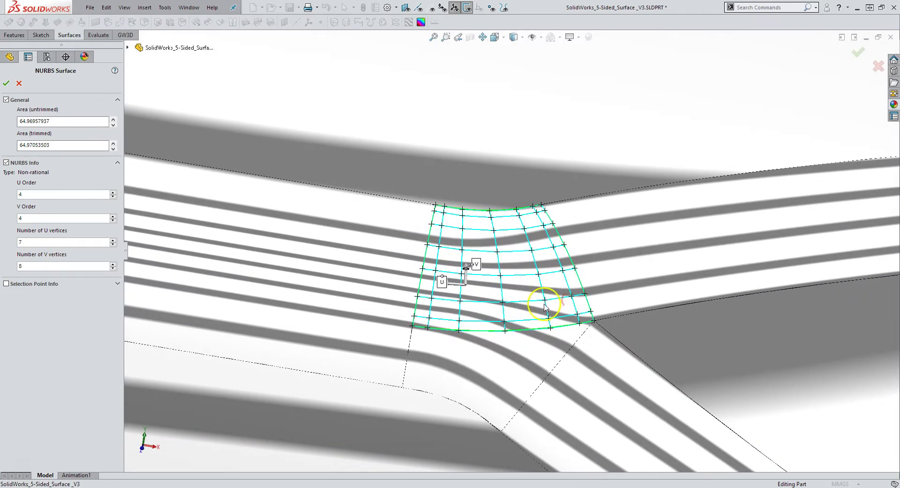
left_click(54, 147)
left_click(6, 84)
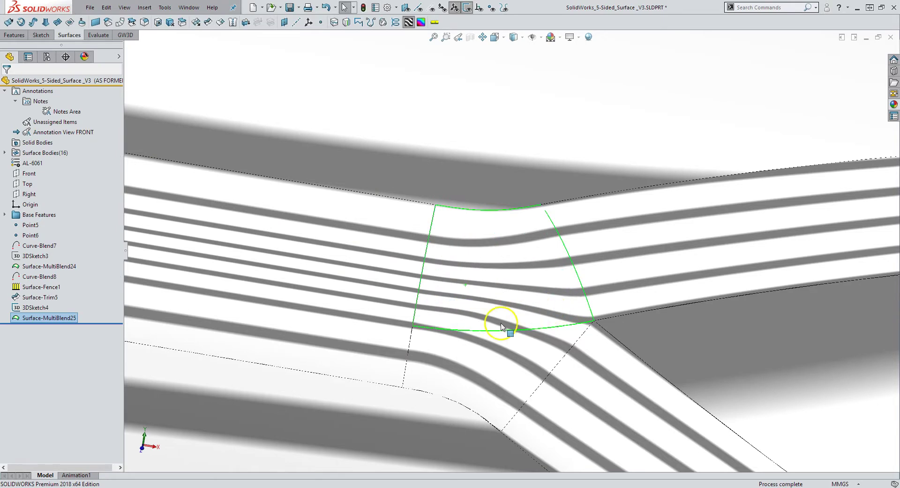
Deselect the multi-blend patch and switch off zebra stripes for normal shading
mouse_move(492, 332)
middle_mouse_down()
mouse_move(476, 301)
mouse_move(497, 337)
mouse_move(488, 336)
middle_mouse_up()
scroll(488, 336, "down", 2)
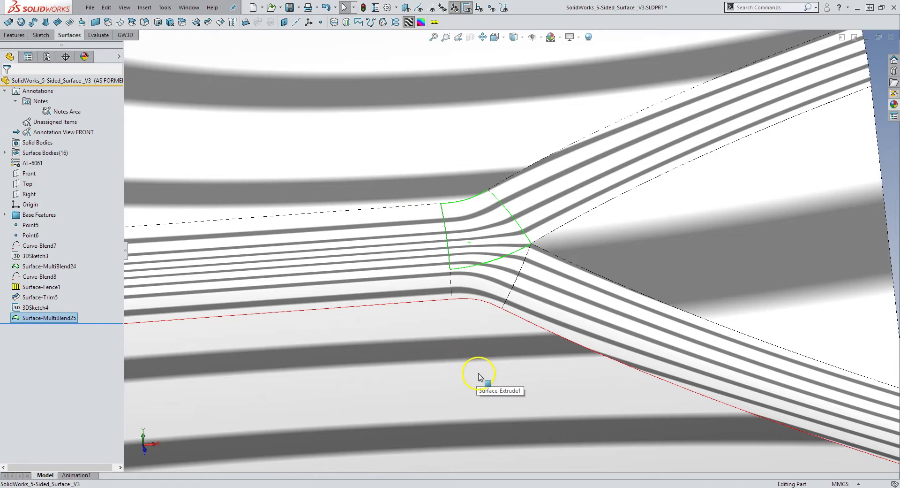
scroll(418, 323, "up", 3)
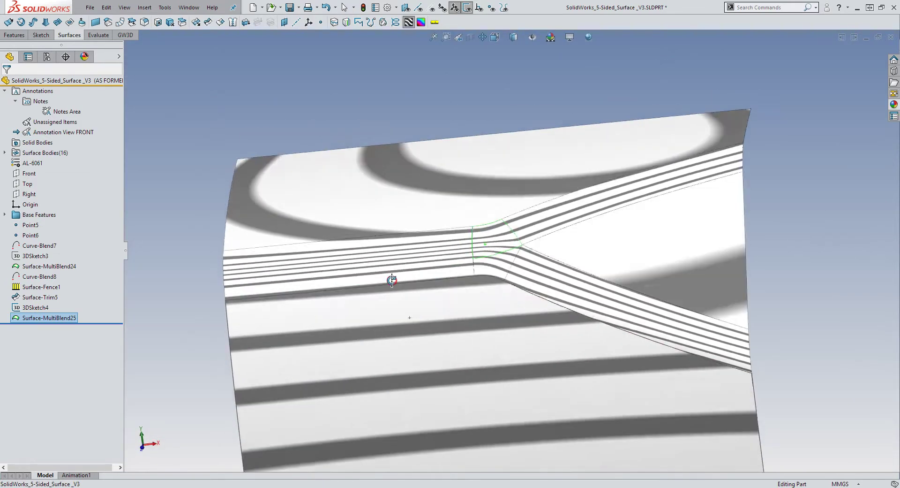
left_click(210, 363)
scroll(527, 235, "down", 3)
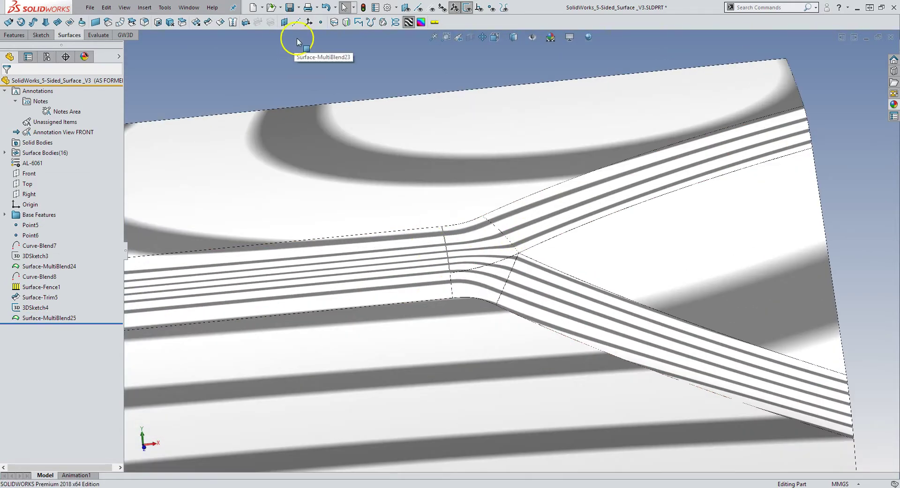
left_click(408, 22)
scroll(445, 239, "down", 5)
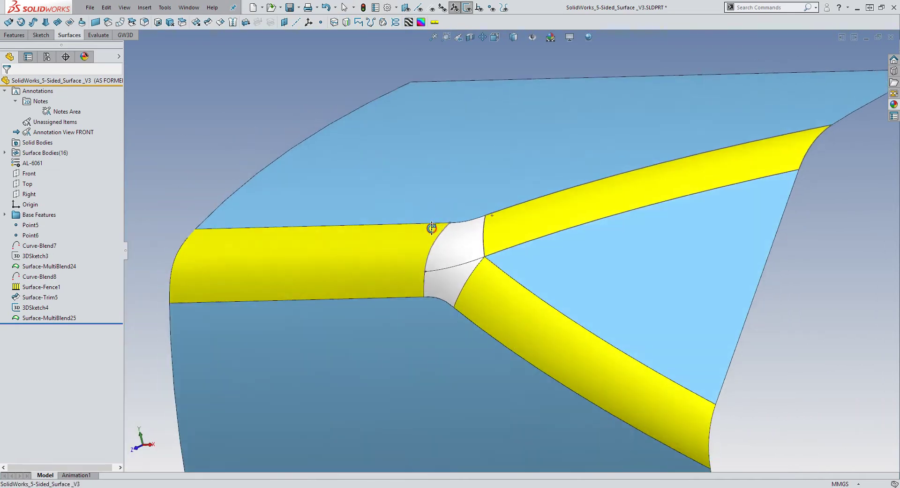
left_click_drag(460, 251, 454, 255)
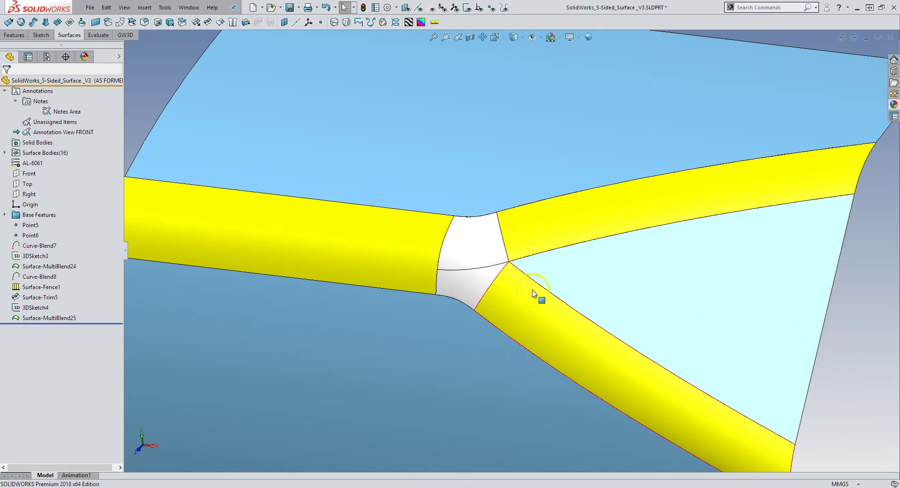
scroll(574, 360, "up", 3)
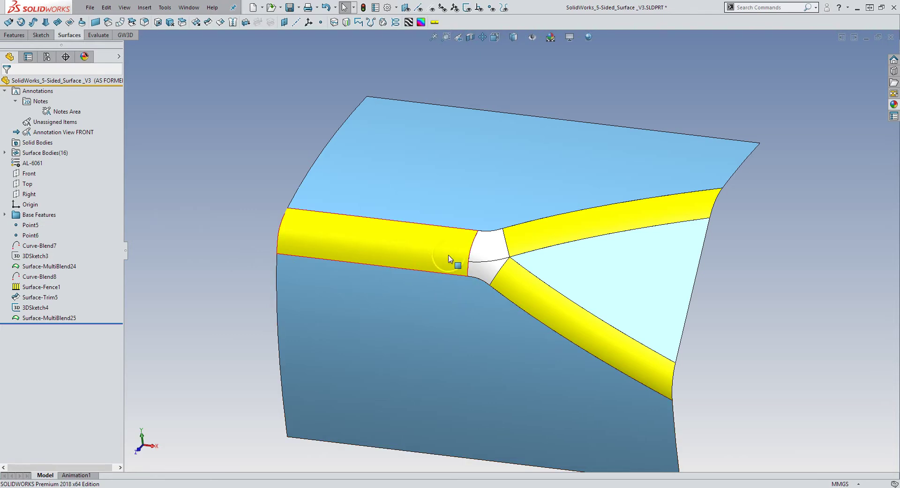
middle_click_drag(453, 257, 453, 309)
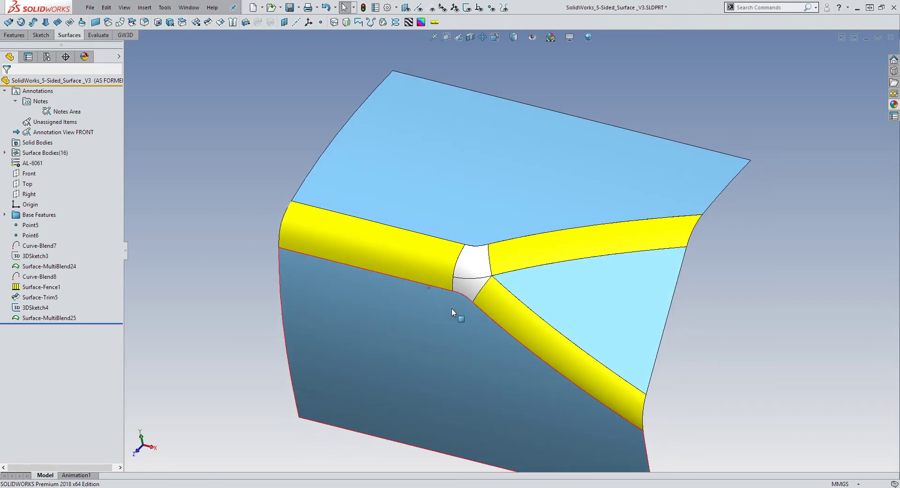
left_click(399, 263)
left_click(477, 350)
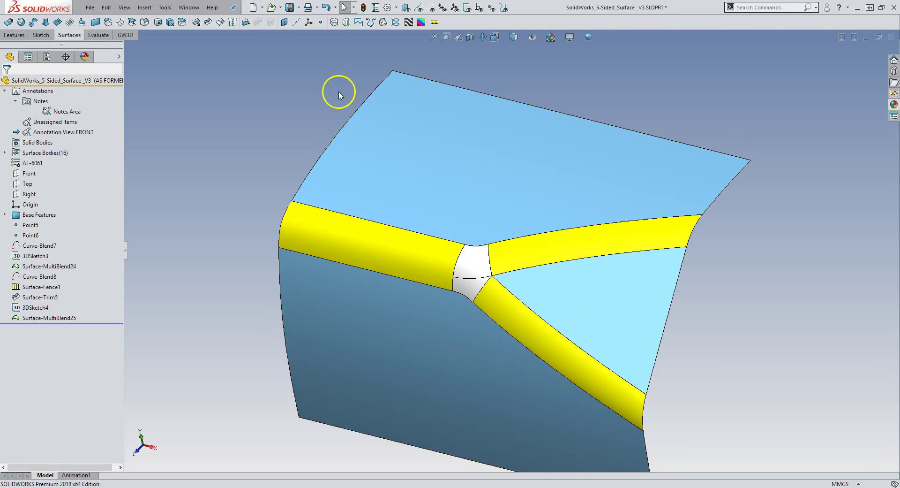
left_click(426, 81)
left_click(435, 22)
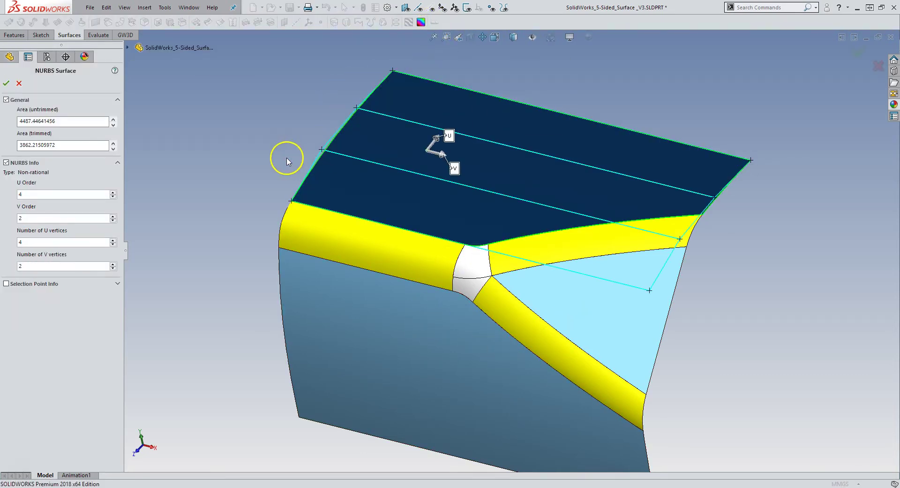
middle_click_drag(283, 162, 386, 244)
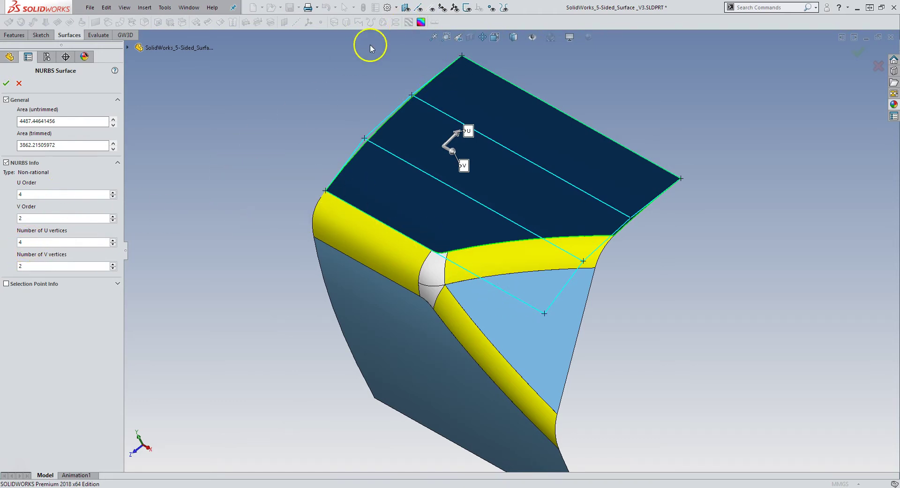
left_click(19, 84)
left_click(205, 154)
middle_click_drag(229, 179, 352, 211)
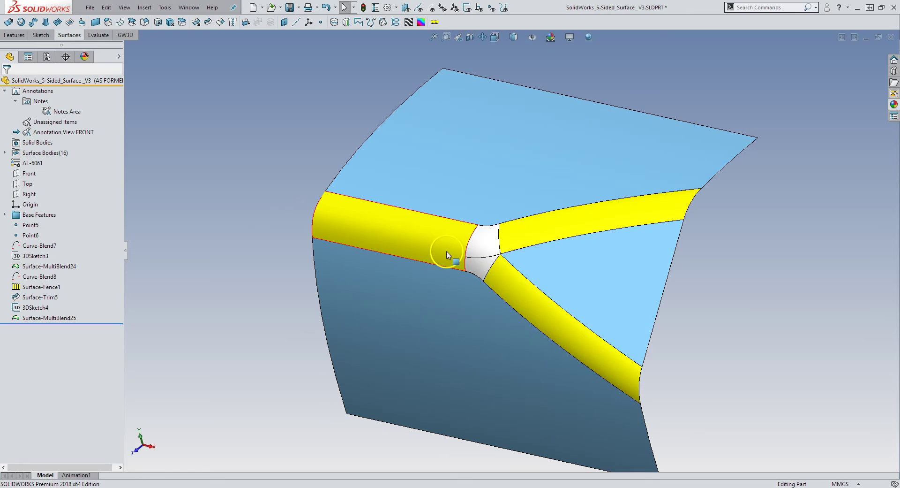
Apply an orange APS face appearance to both the upper and lower blend patches
left_click(476, 272)
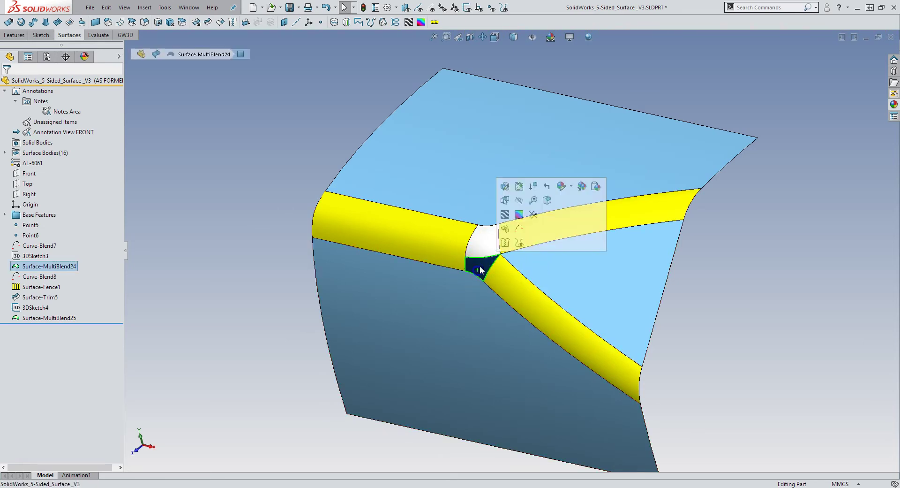
left_click(482, 243, "ctrl")
left_click(538, 161)
left_click(540, 162)
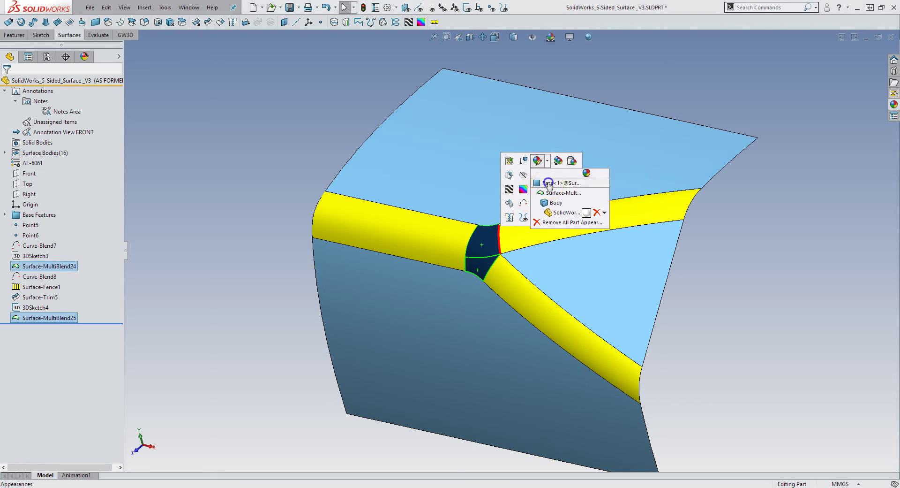
left_click(549, 183)
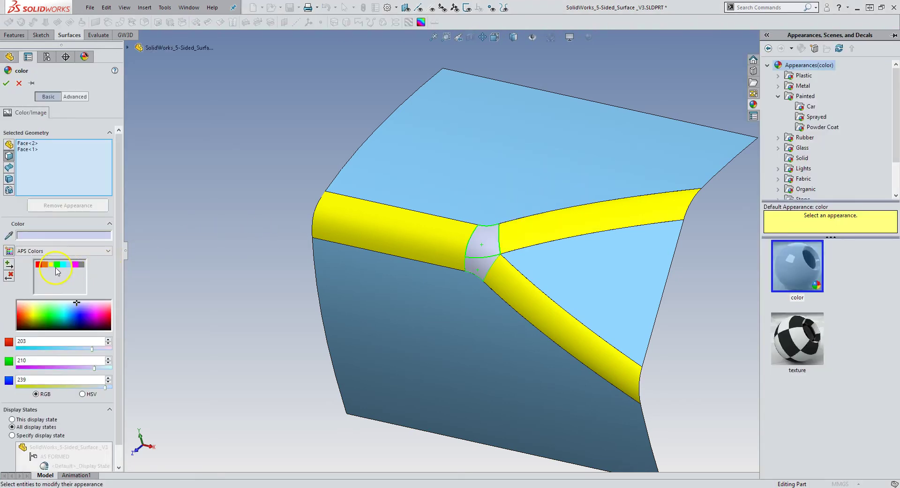
left_click(45, 264)
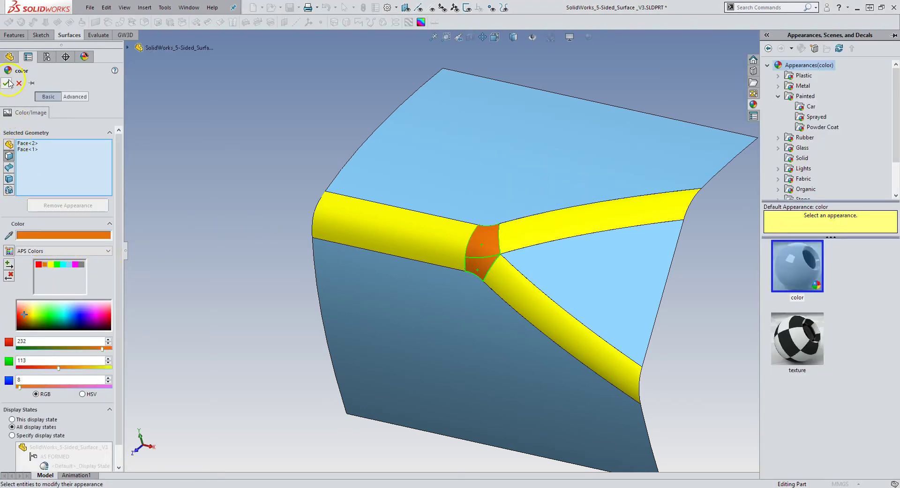
left_click(7, 84)
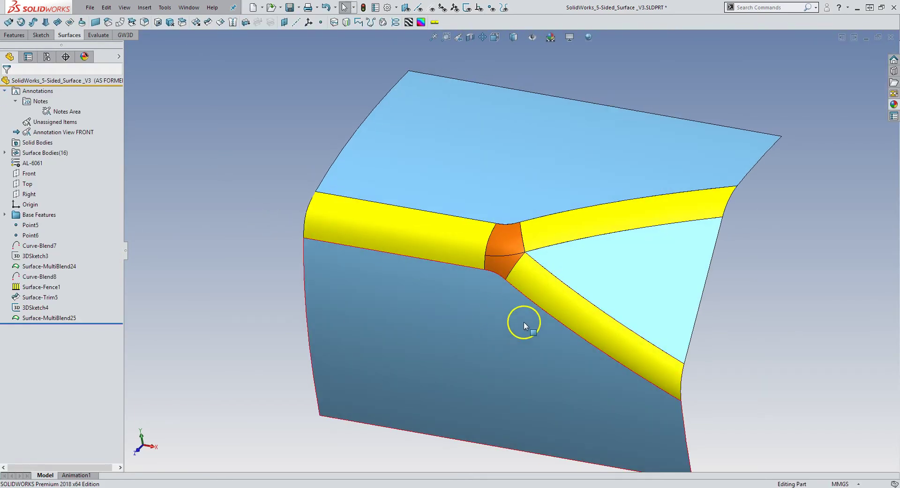
scroll(589, 268, "down", 2)
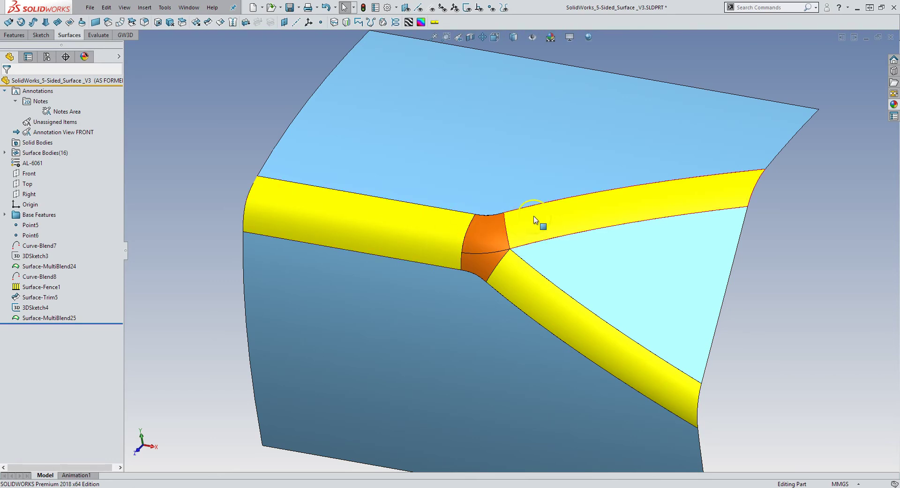
middle_click_drag(477, 261, 463, 268)
key("ctrl+1")
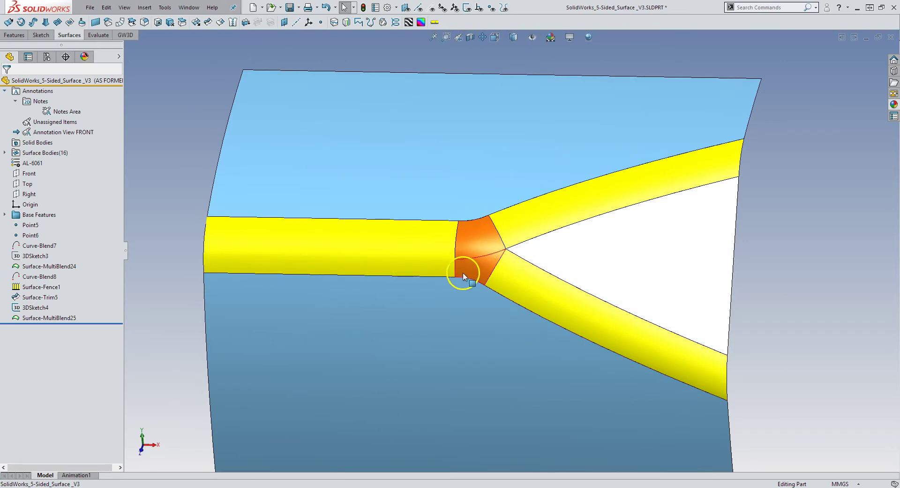
middle_click_drag(474, 270, 505, 309)
scroll(486, 279, "down", 3)
scroll(505, 309, "up", 5)
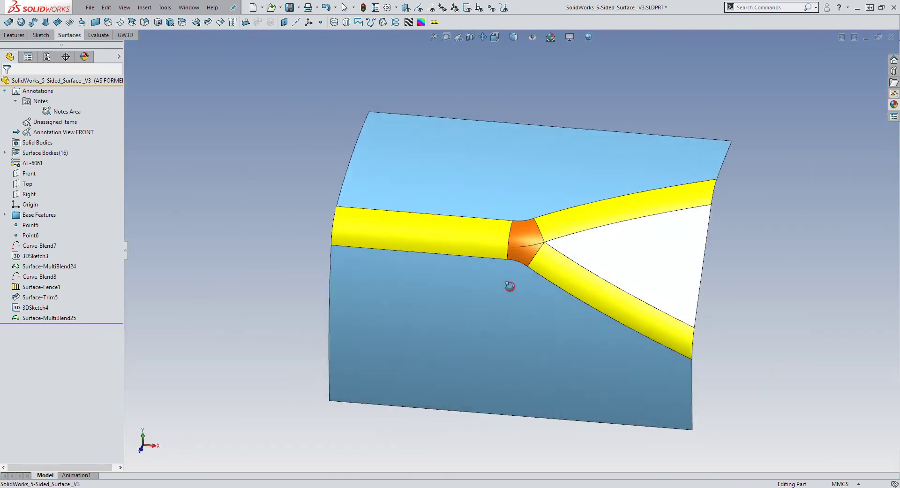
middle_click_drag(515, 279, 530, 267)
scroll(549, 238, "down", 5)
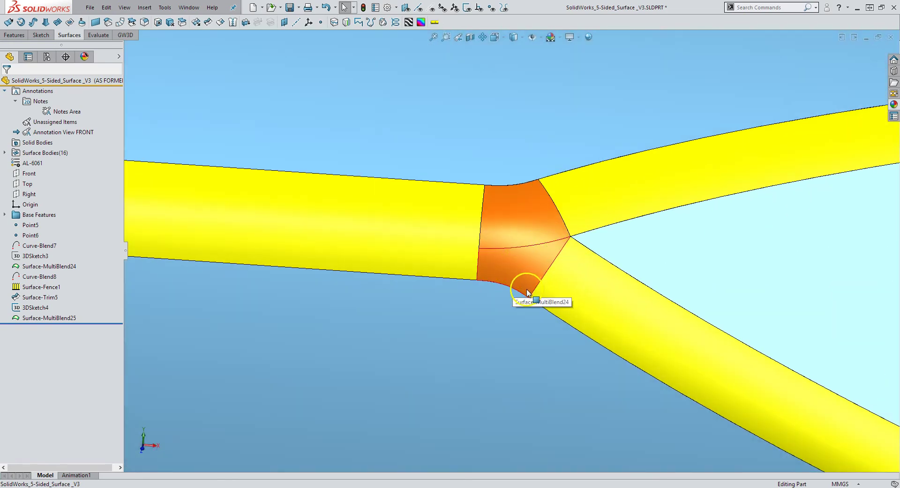
left_click(514, 220)
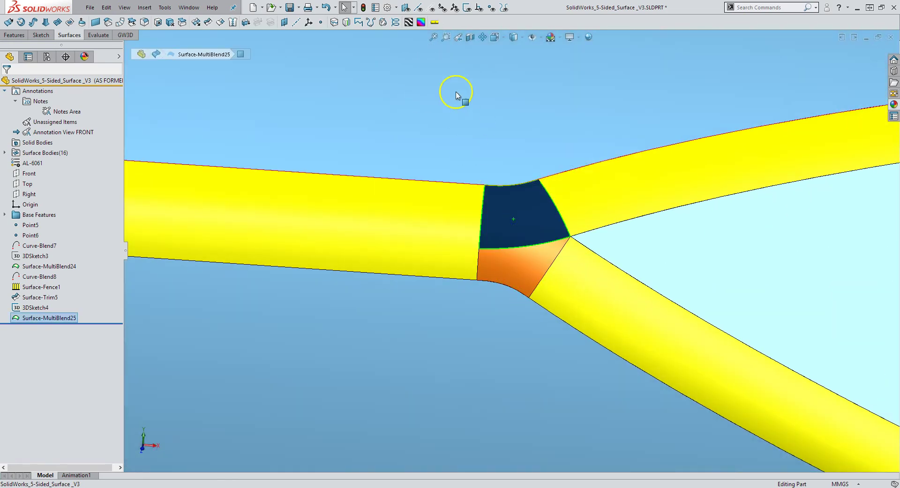
left_click(435, 22)
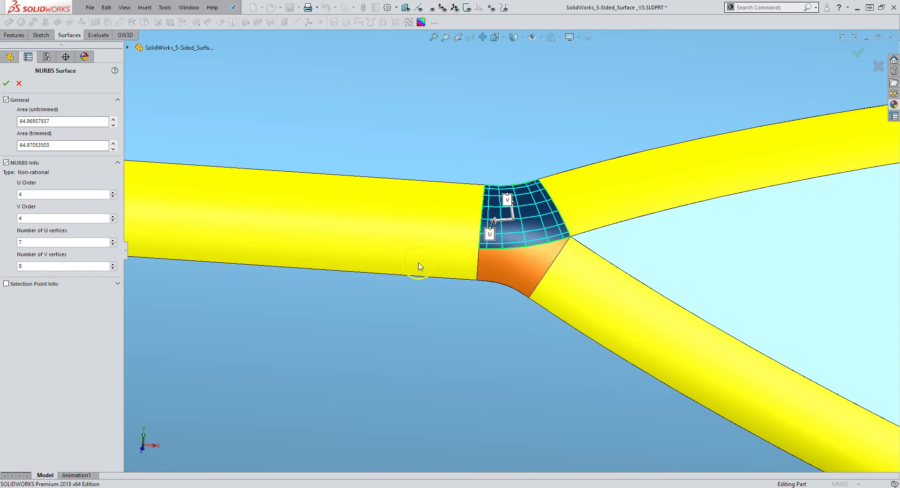
left_click(6, 84)
key("f")
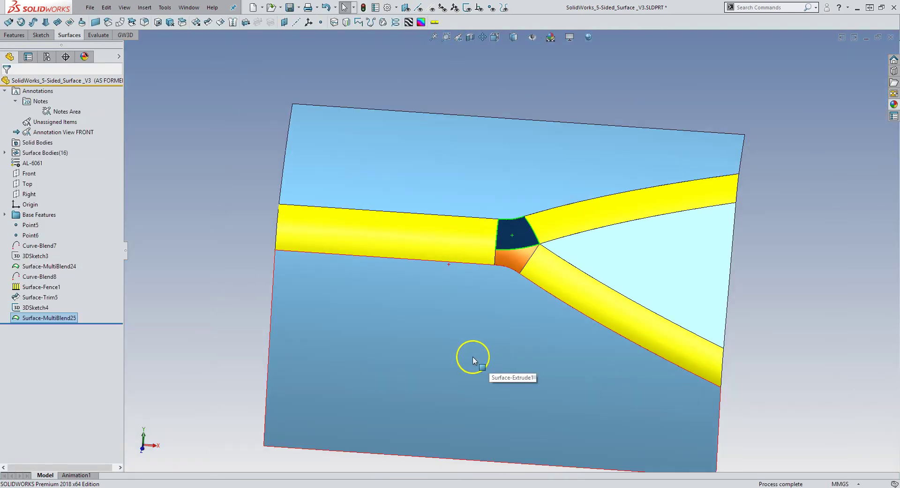
middle_click_drag(245, 283, 463, 237)
scroll(463, 237, "down", 3)
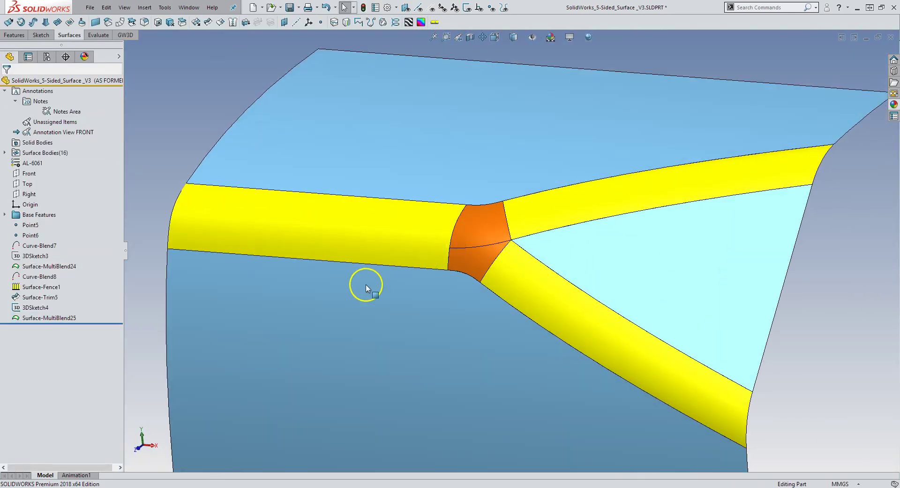